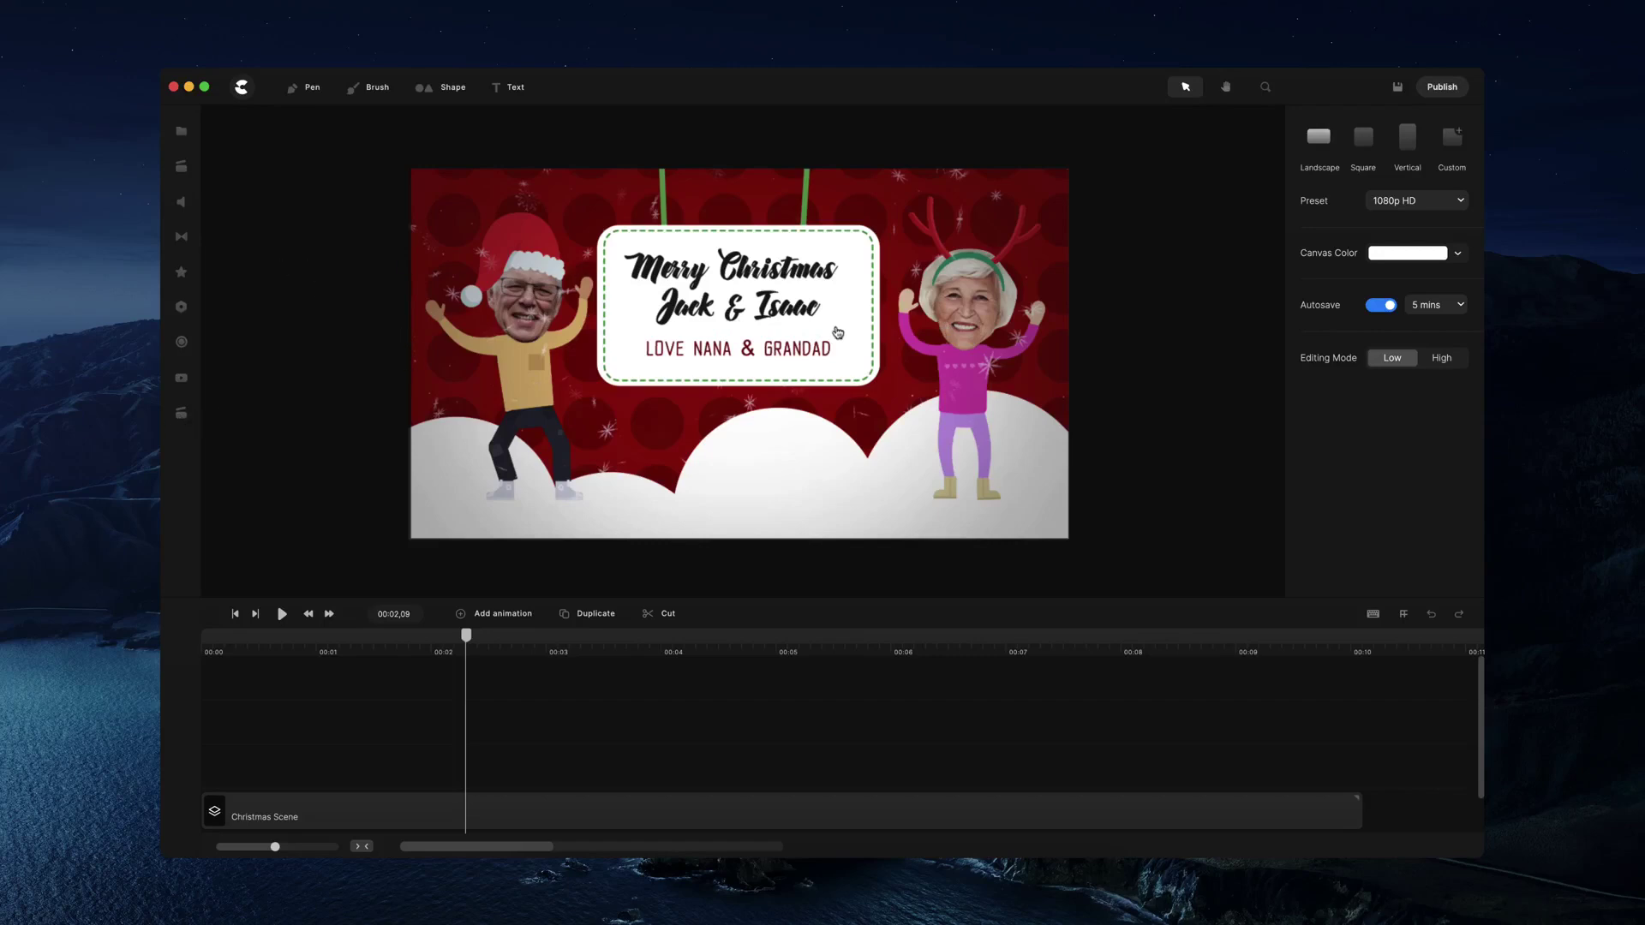
Select the Christmas Scene group to show its face, hat, background and text settings.
{"action": "left_click", "coordinate": [837, 332]}
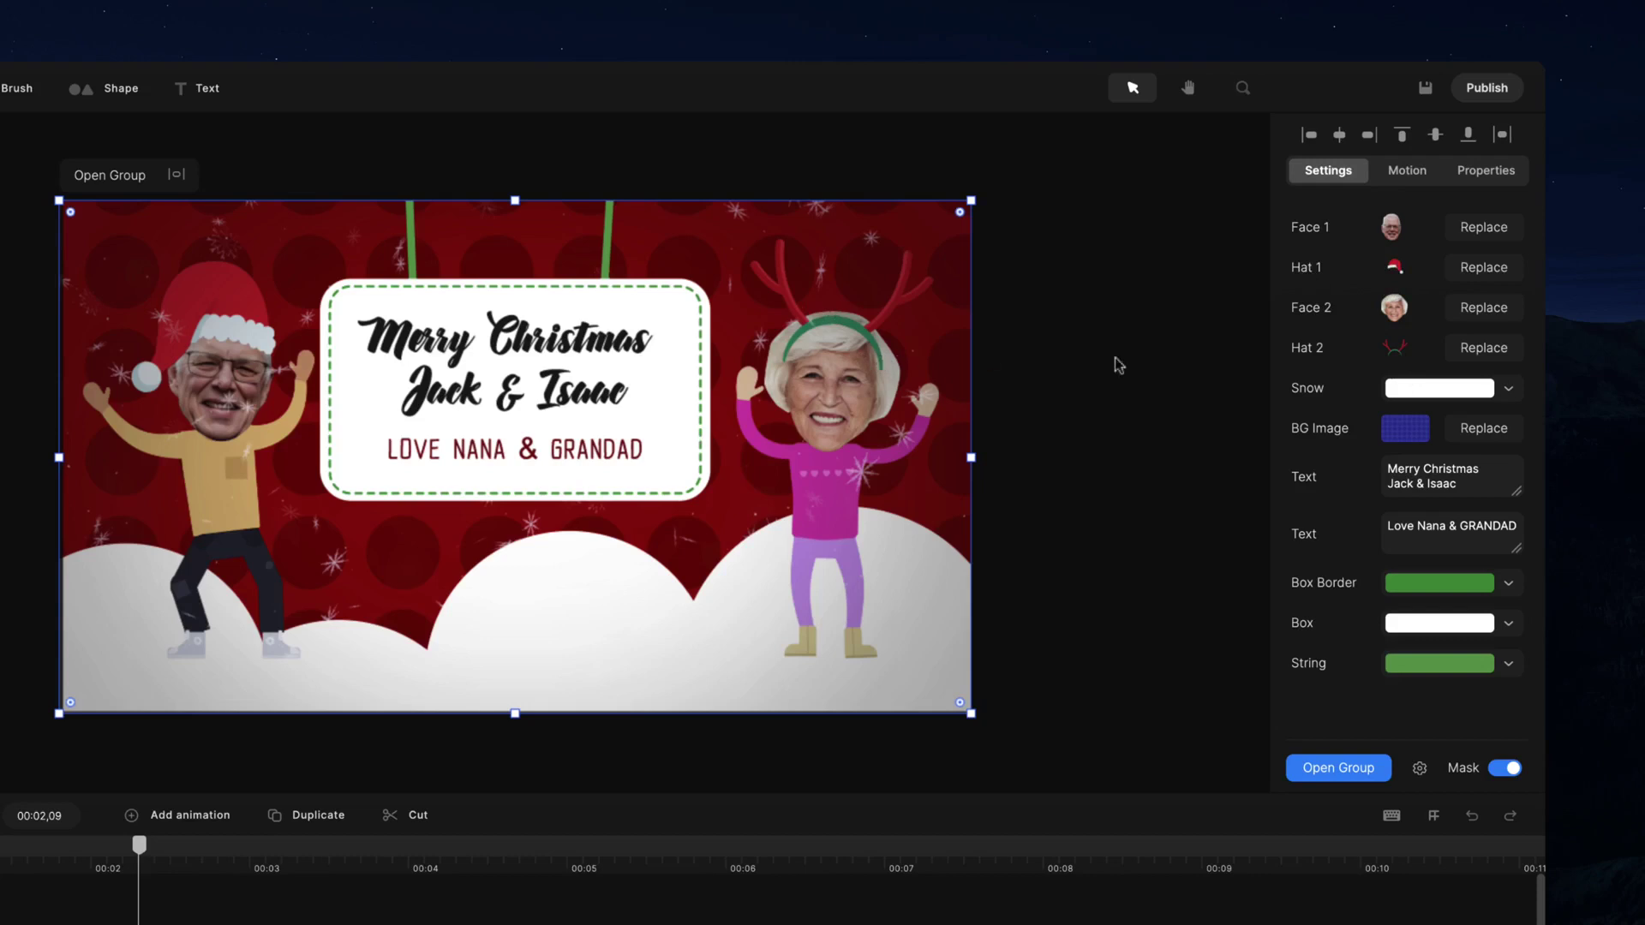
Replace Face 1 with the 'cool guy 2' face from the Faces library and preview it.
{"action": "left_click", "coordinate": [1483, 227]}
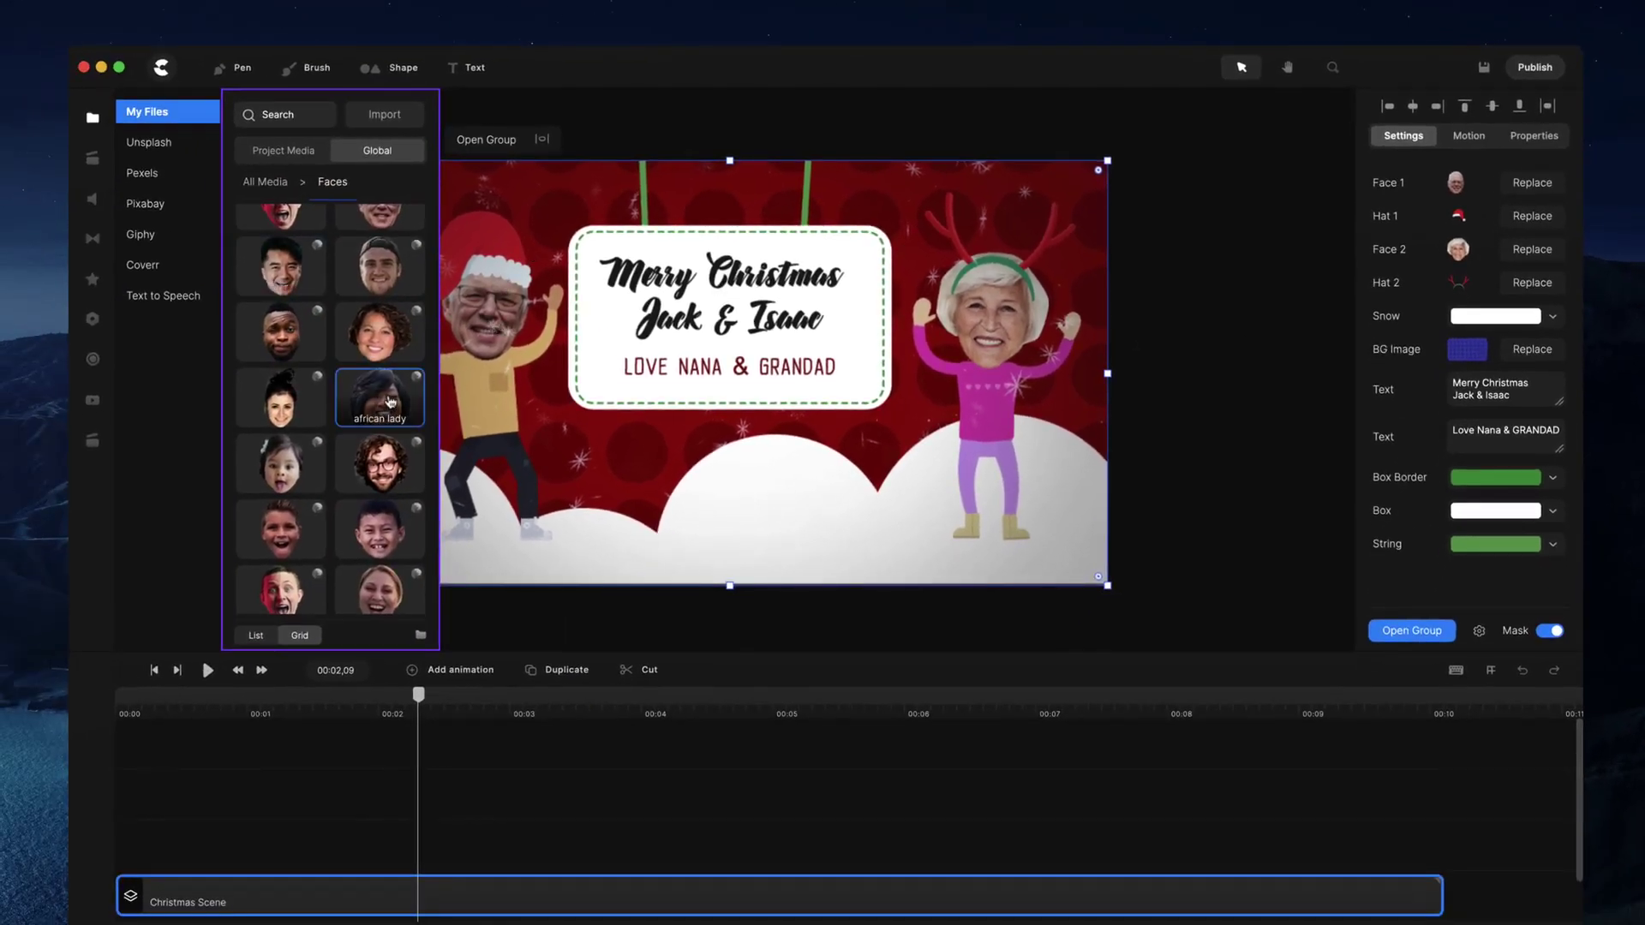
{"action": "scroll", "coordinate": [382, 395], "scroll_direction": "down", "scroll_amount": 2}
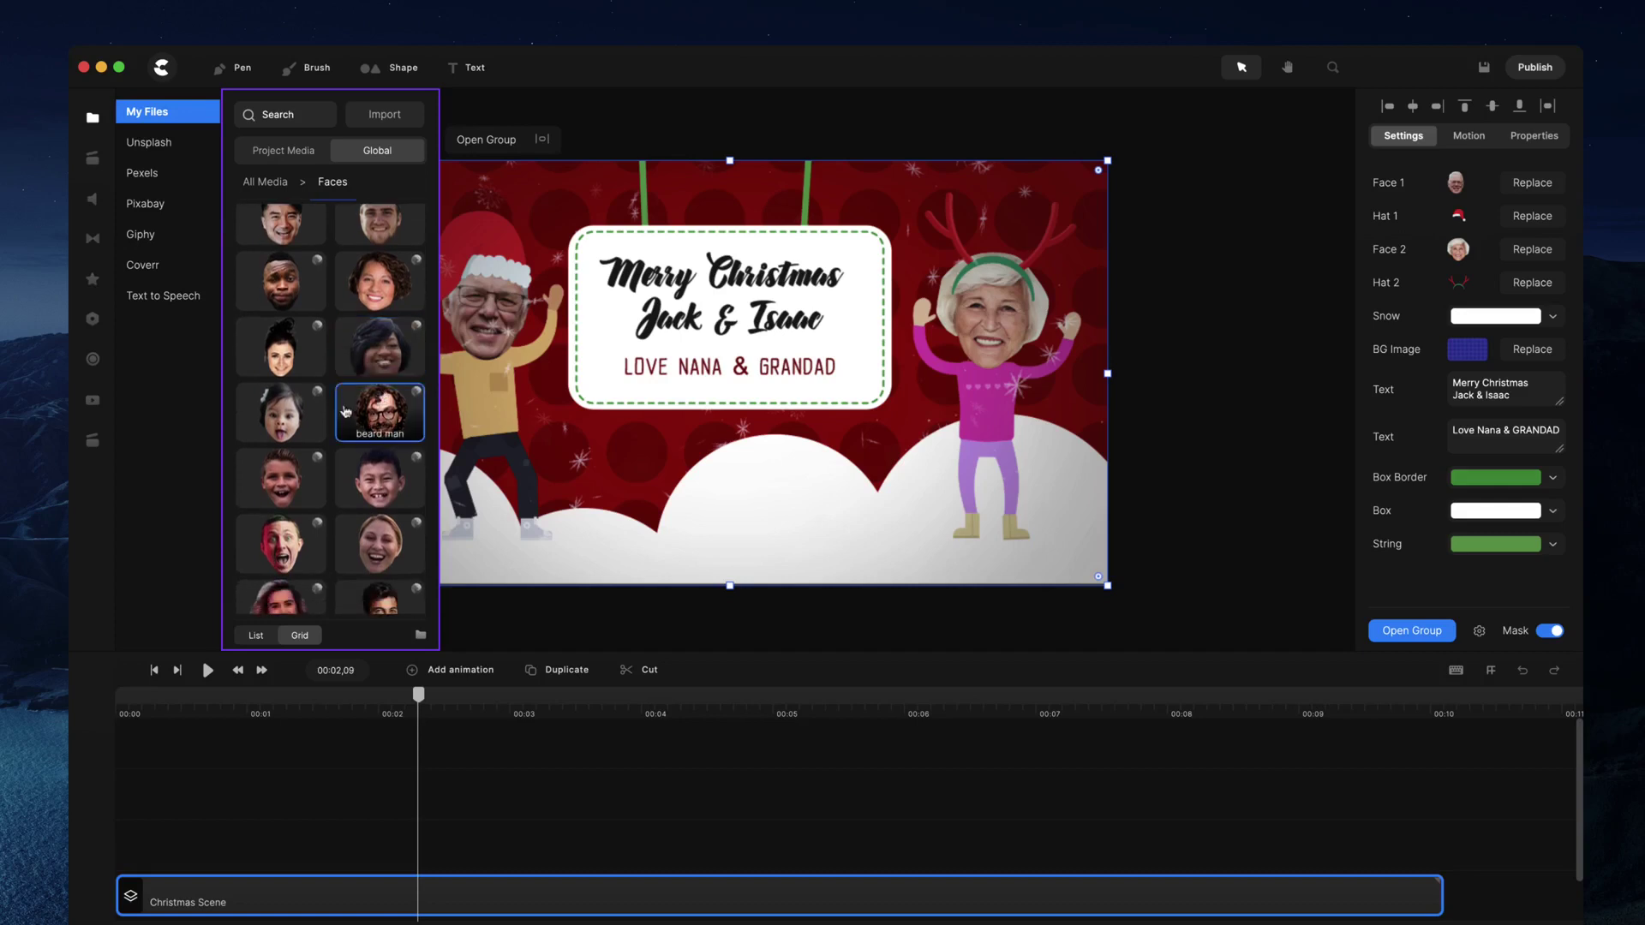
{"action": "scroll", "coordinate": [368, 390], "scroll_direction": "up", "scroll_amount": 3}
{"action": "left_click", "coordinate": [383, 358]}
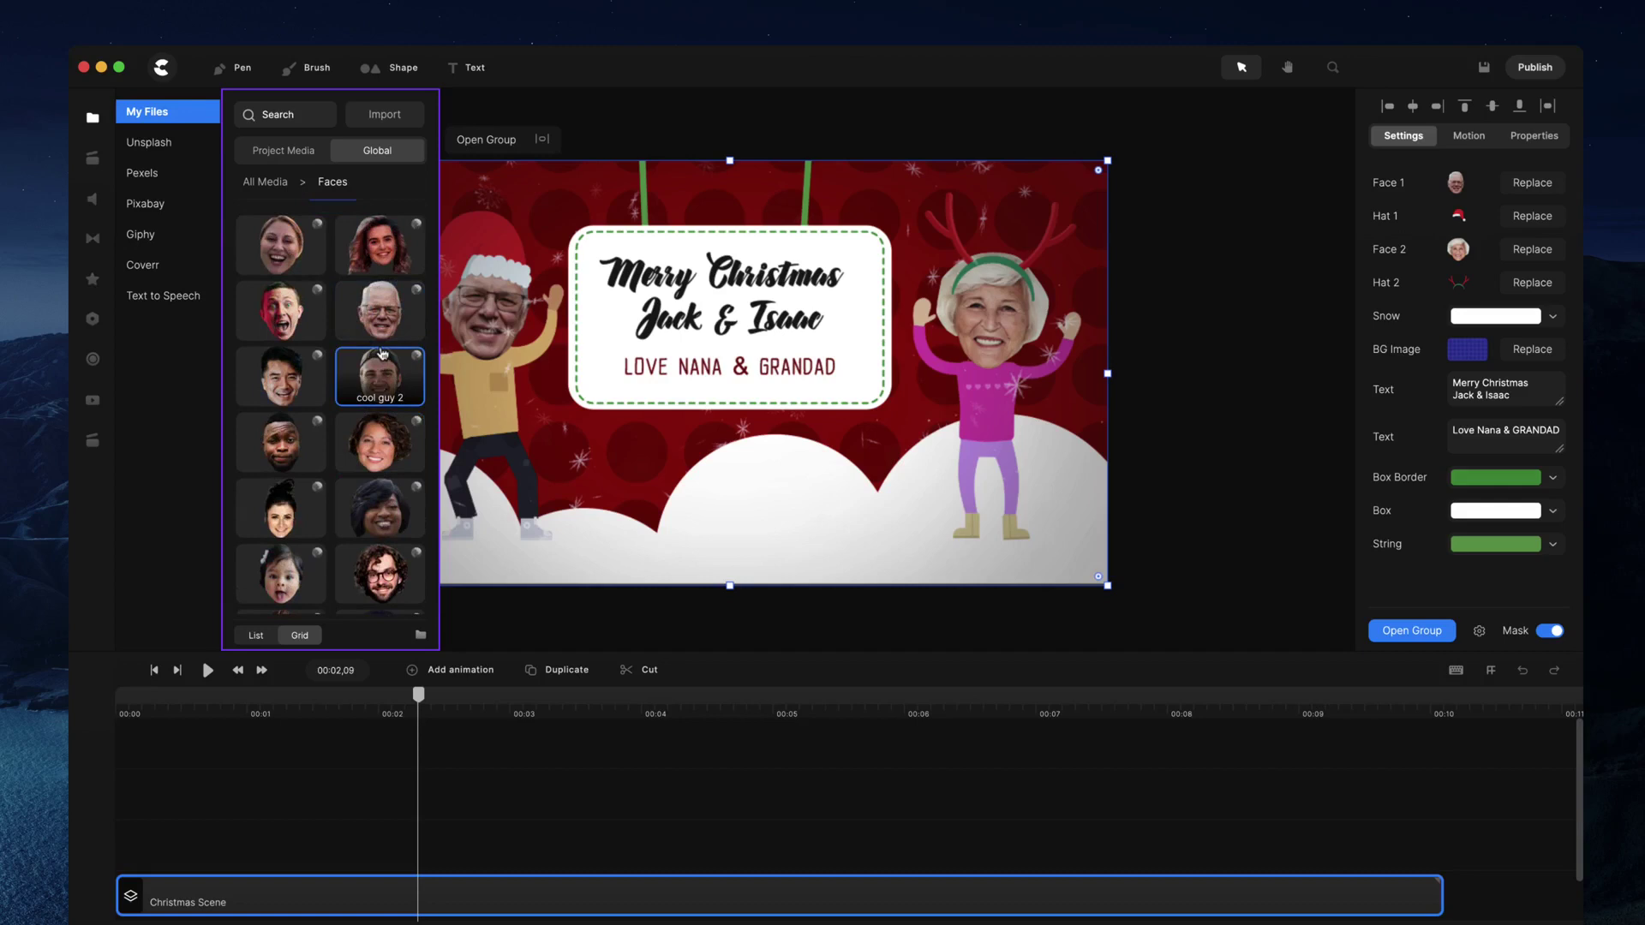
{"action": "scroll", "coordinate": [382, 353], "scroll_direction": "down", "scroll_amount": 1}
{"action": "left_click", "coordinate": [281, 295]}
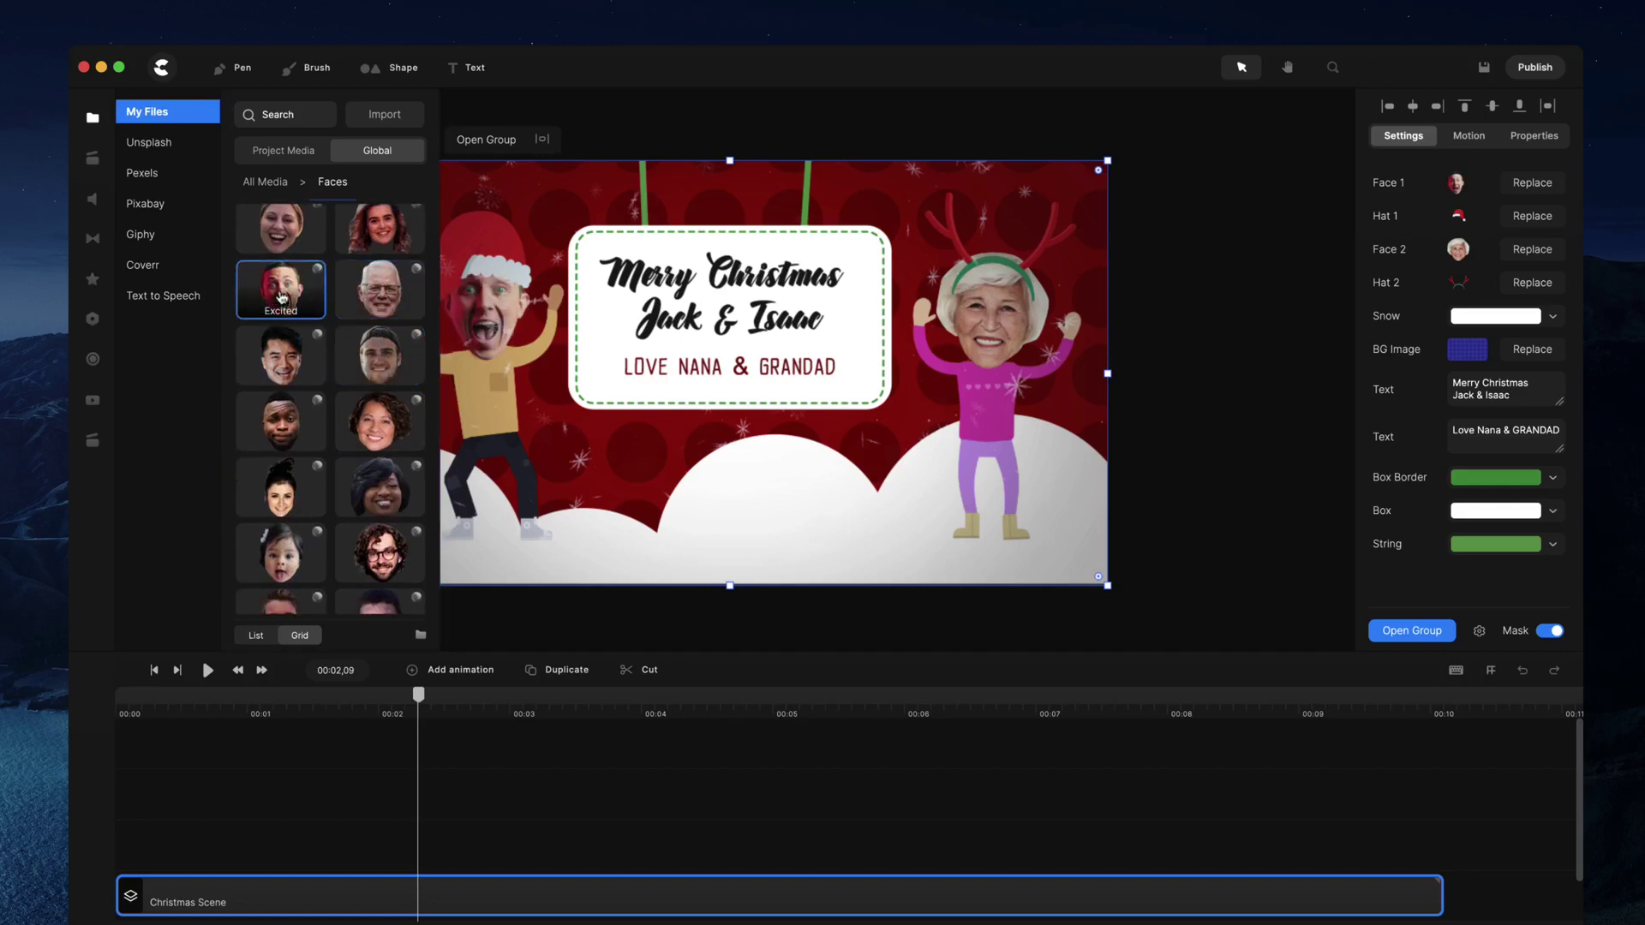
{"action": "left_click", "coordinate": [1532, 183]}
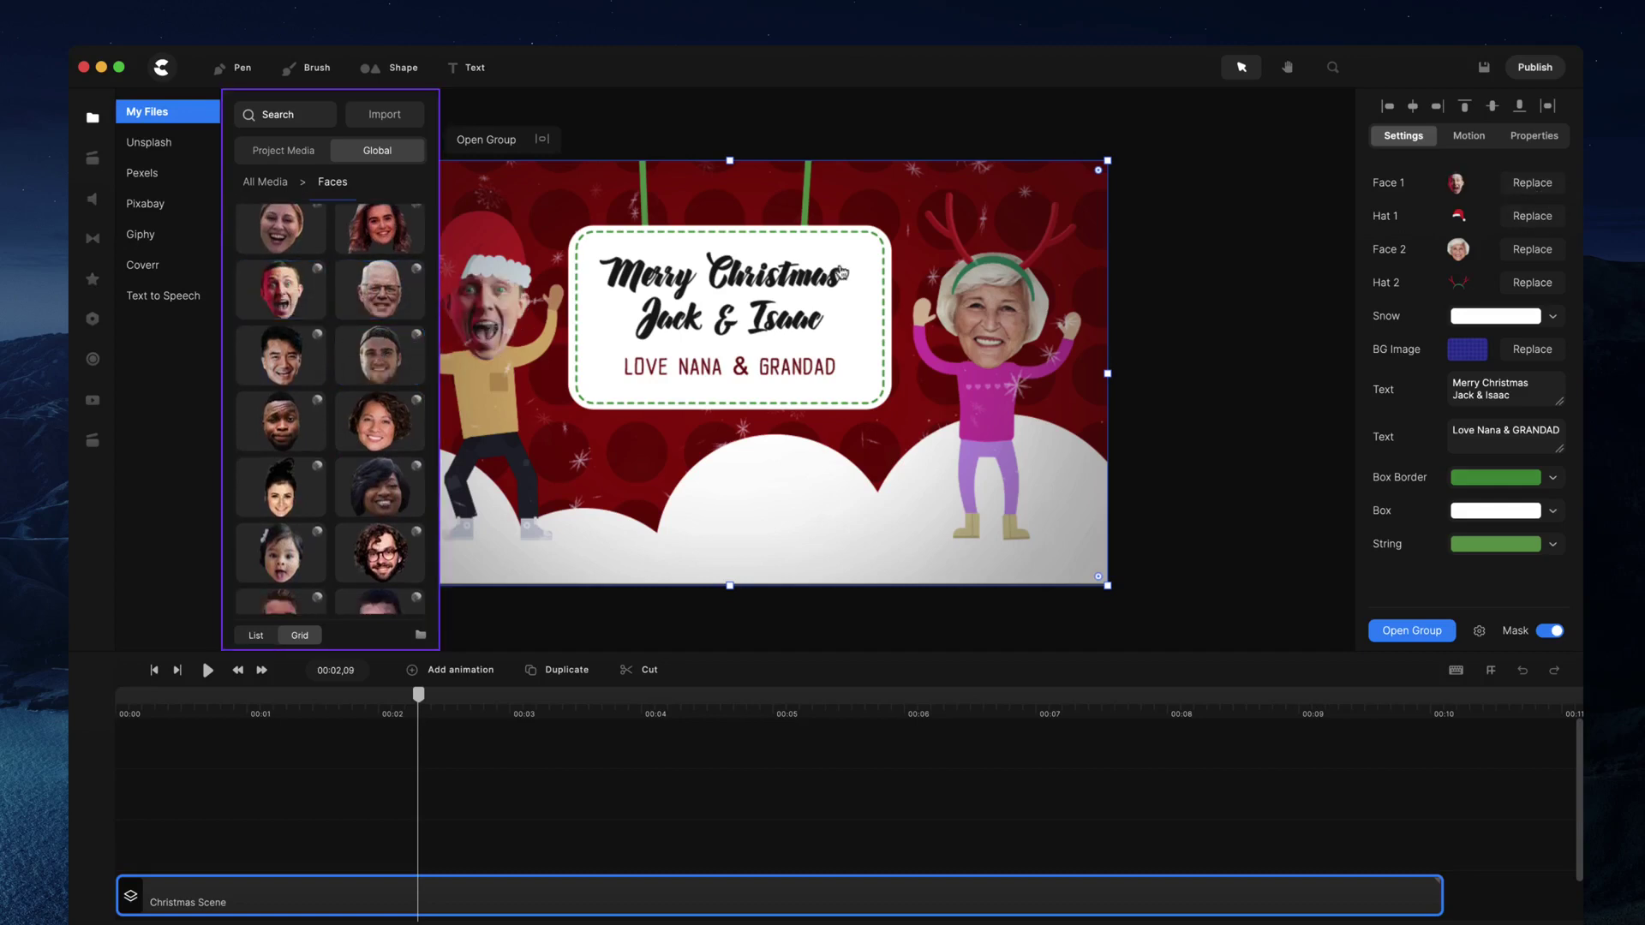
{"action": "scroll", "coordinate": [356, 358], "scroll_direction": "down", "scroll_amount": 1}
{"action": "left_click", "coordinate": [411, 348]}
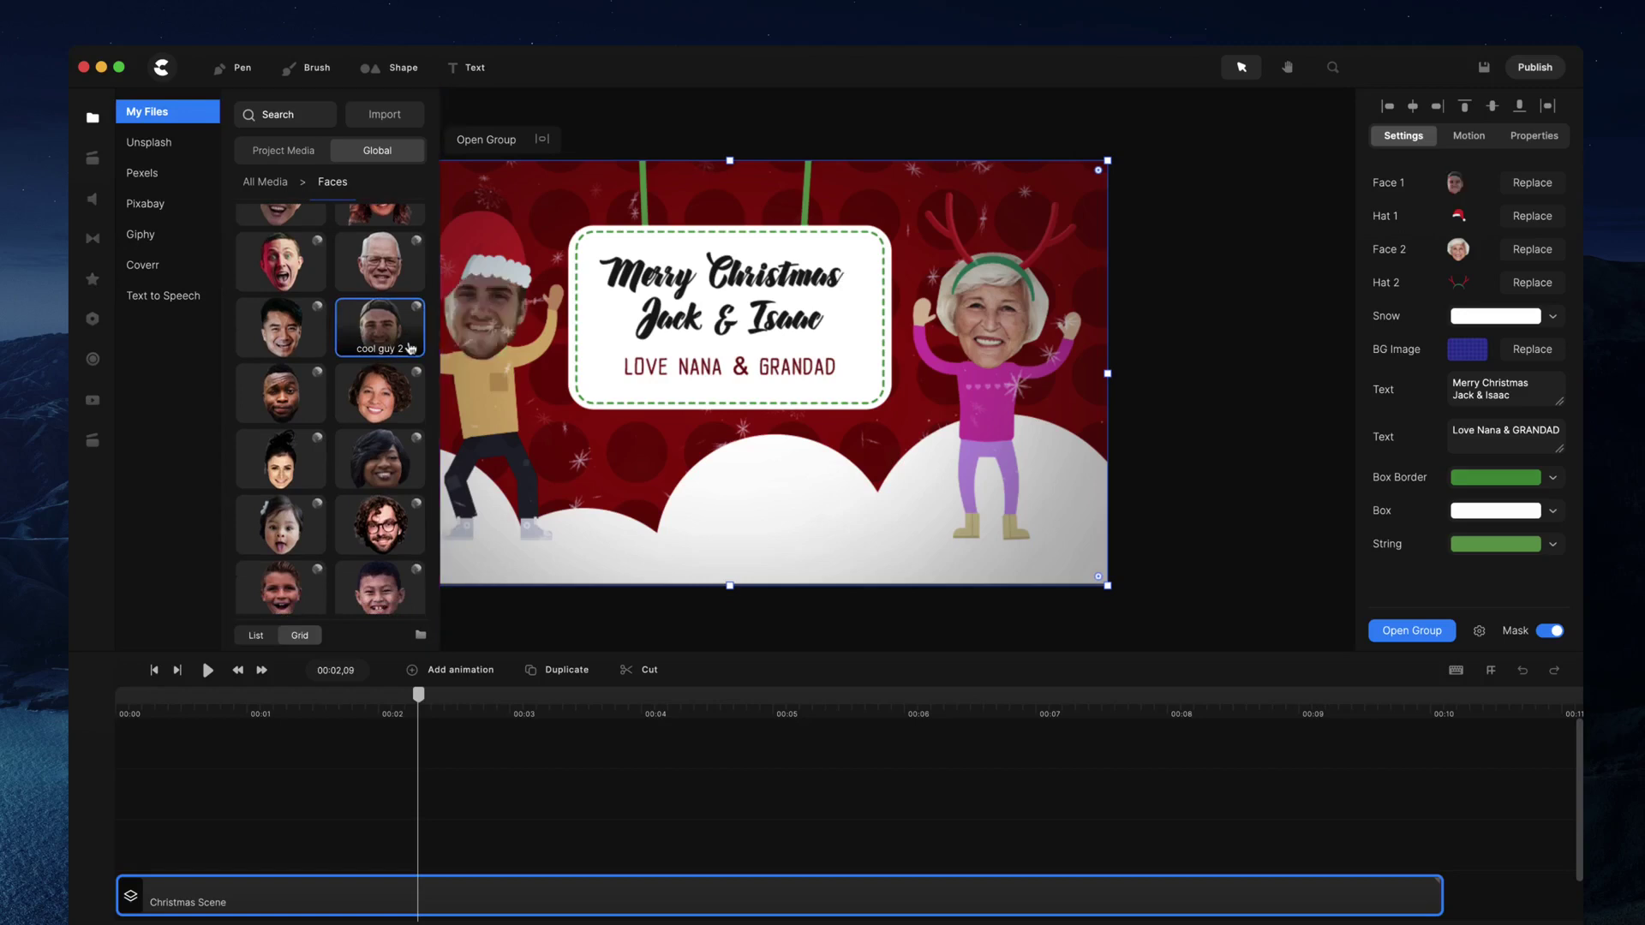
{"action": "left_click_drag", "start_coordinate": [420, 699], "coordinate": [646, 696]}
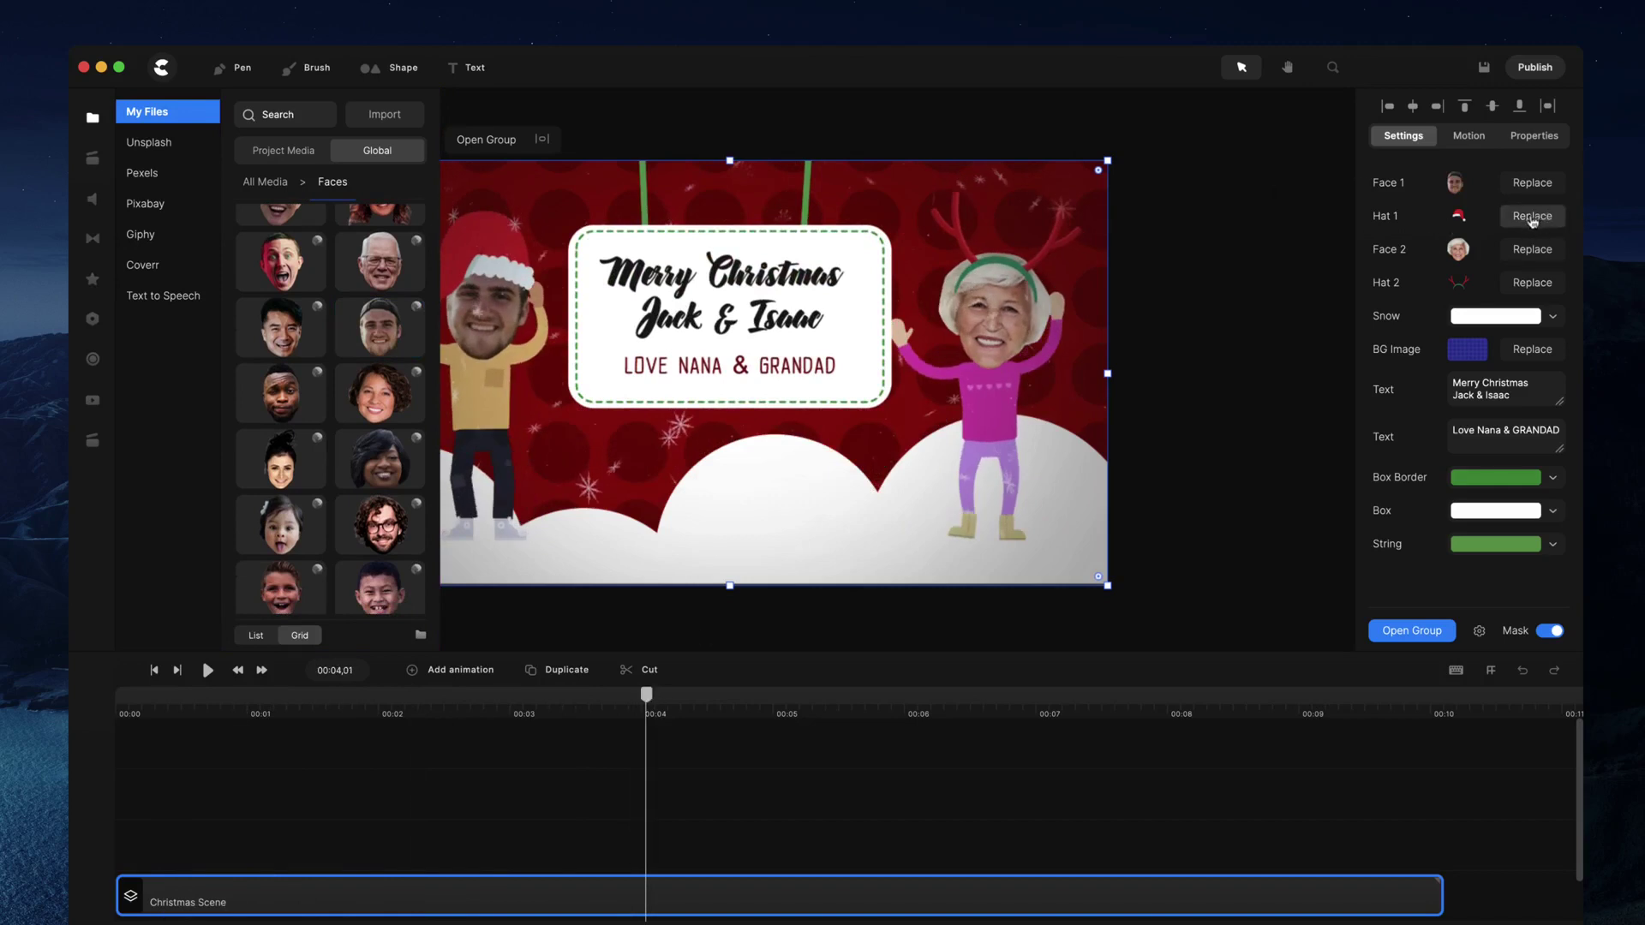
Replace Hat 1 with the Crown from All Media > Props.
{"action": "left_click", "coordinate": [1532, 218]}
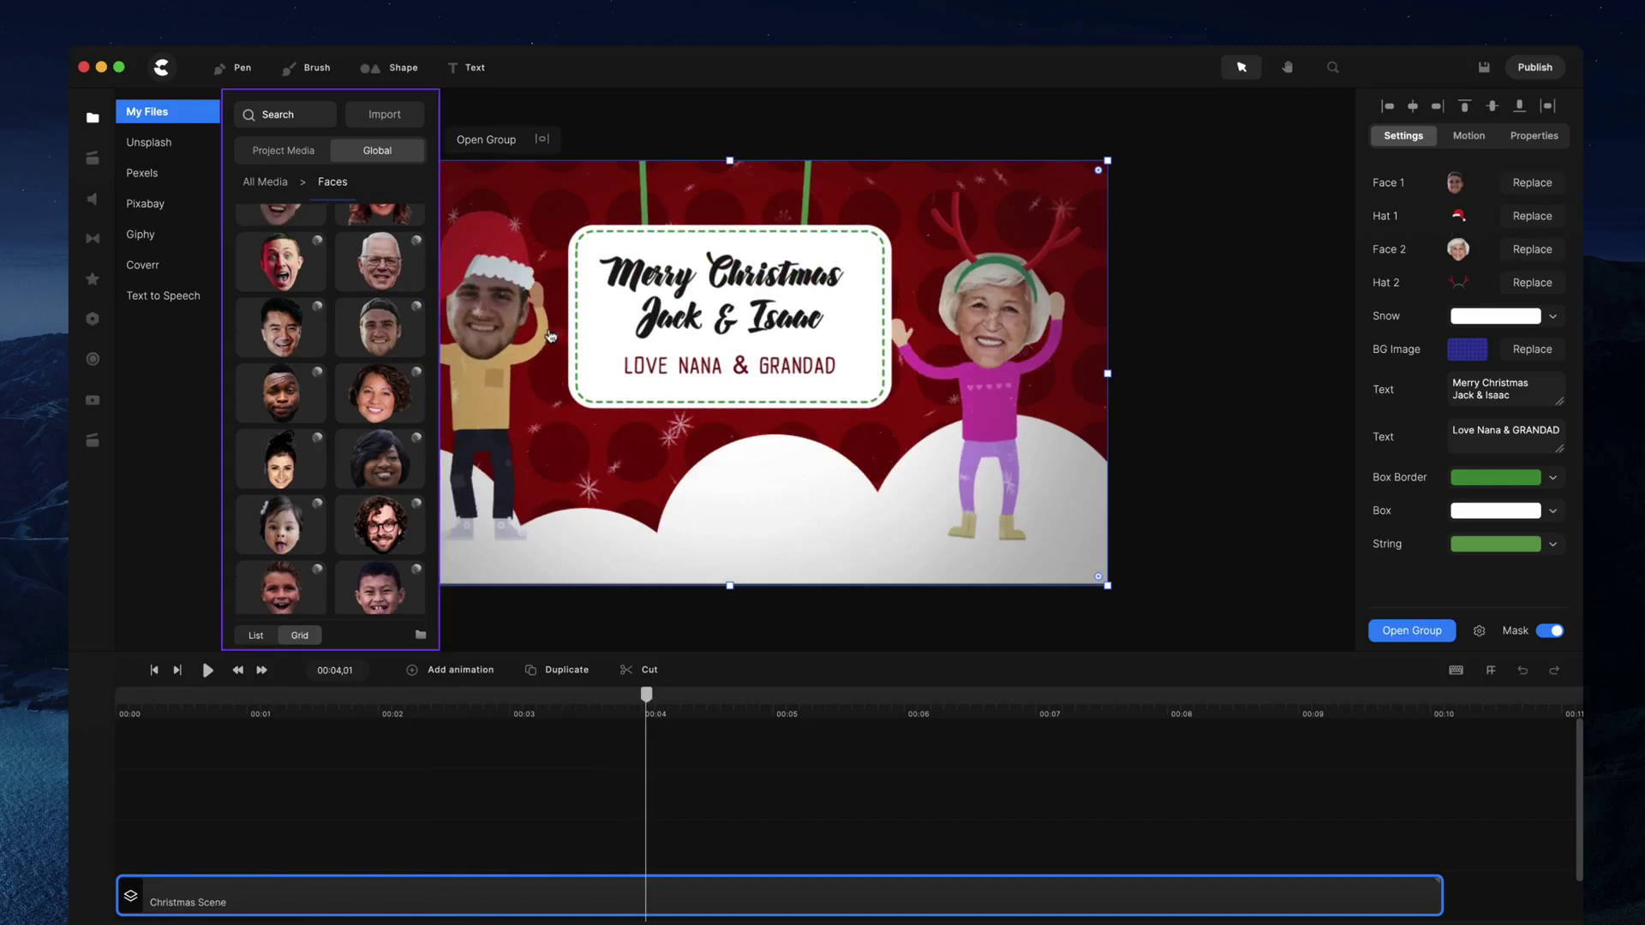
{"action": "left_click", "coordinate": [265, 181]}
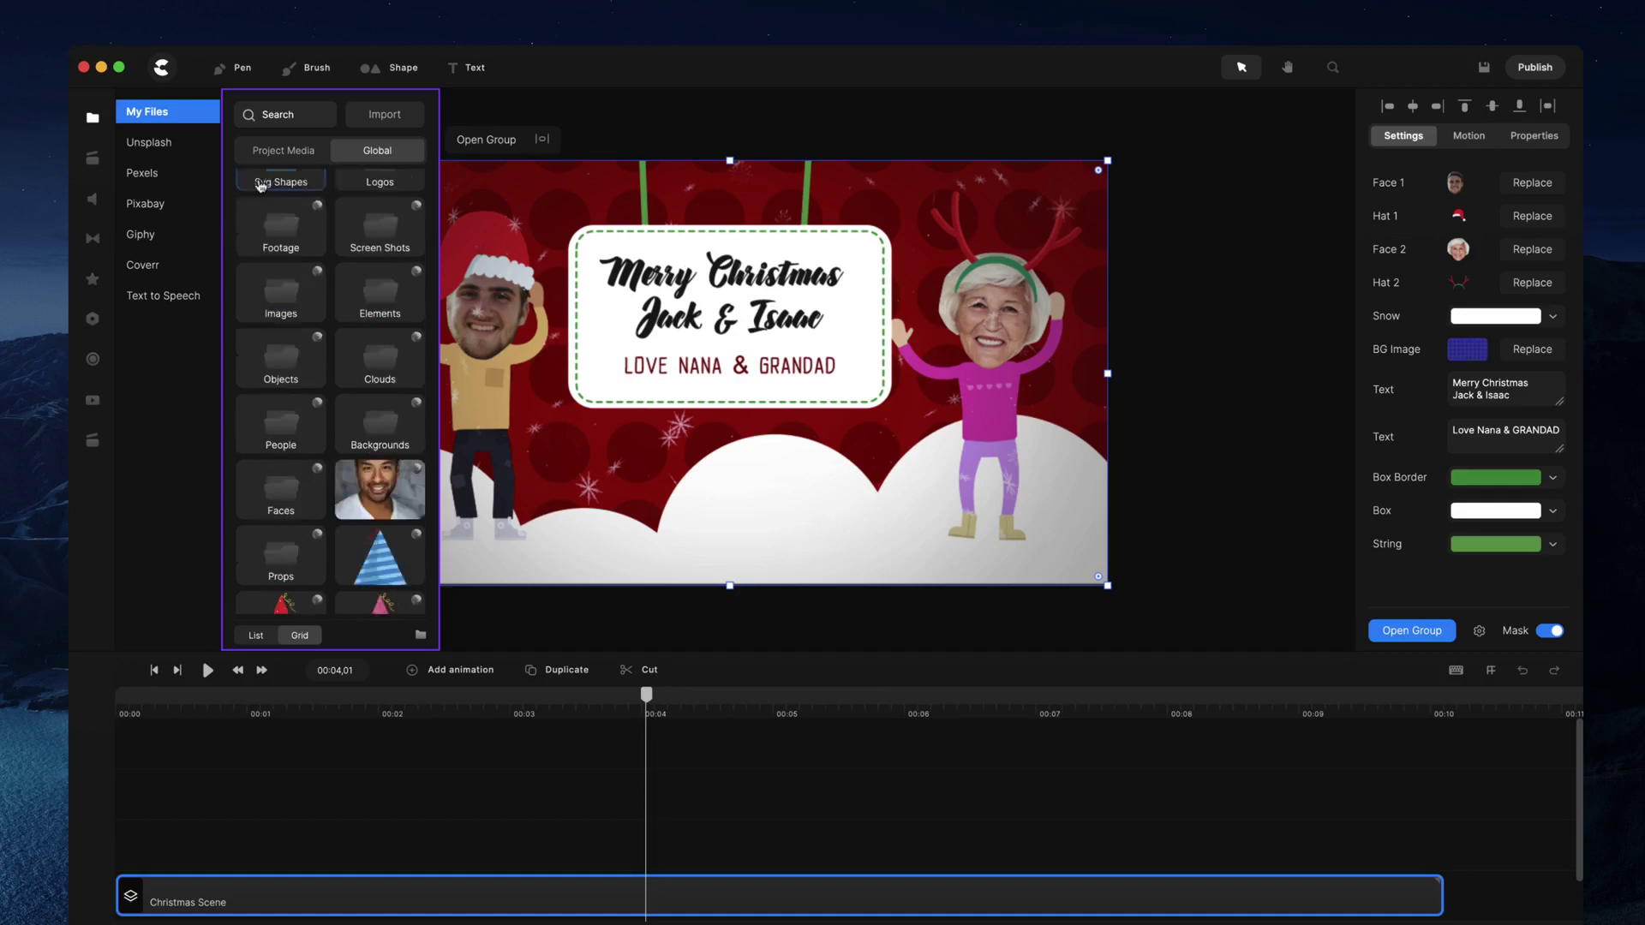
{"action": "scroll", "coordinate": [302, 331], "scroll_direction": "down", "scroll_amount": 2}
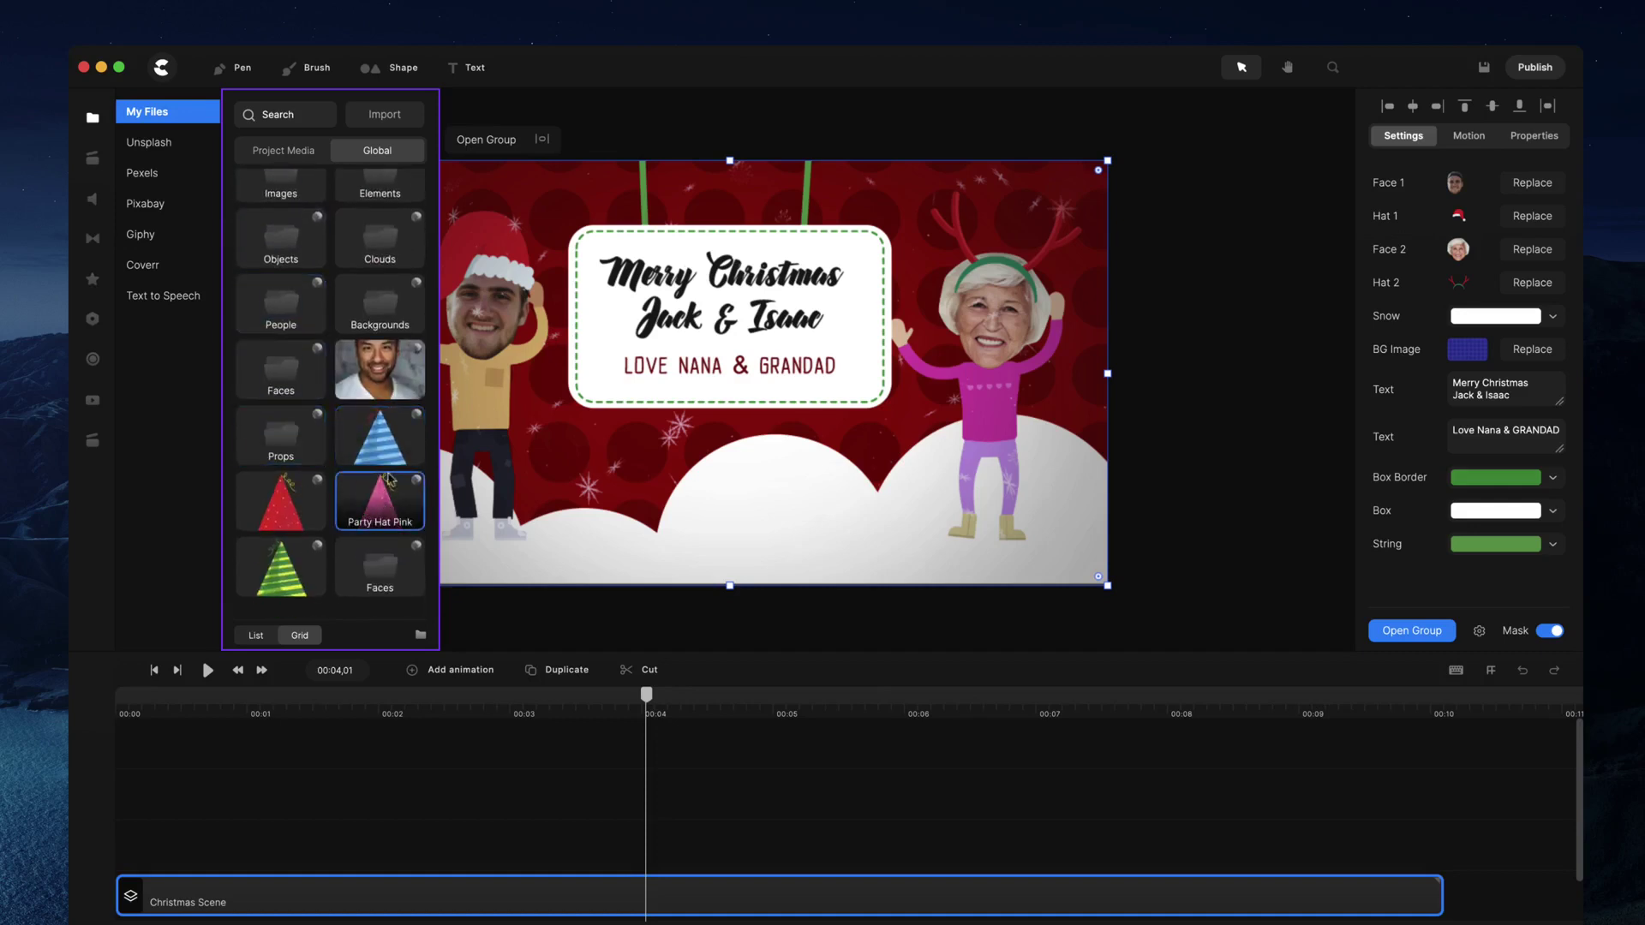
{"action": "left_click", "coordinate": [280, 433]}
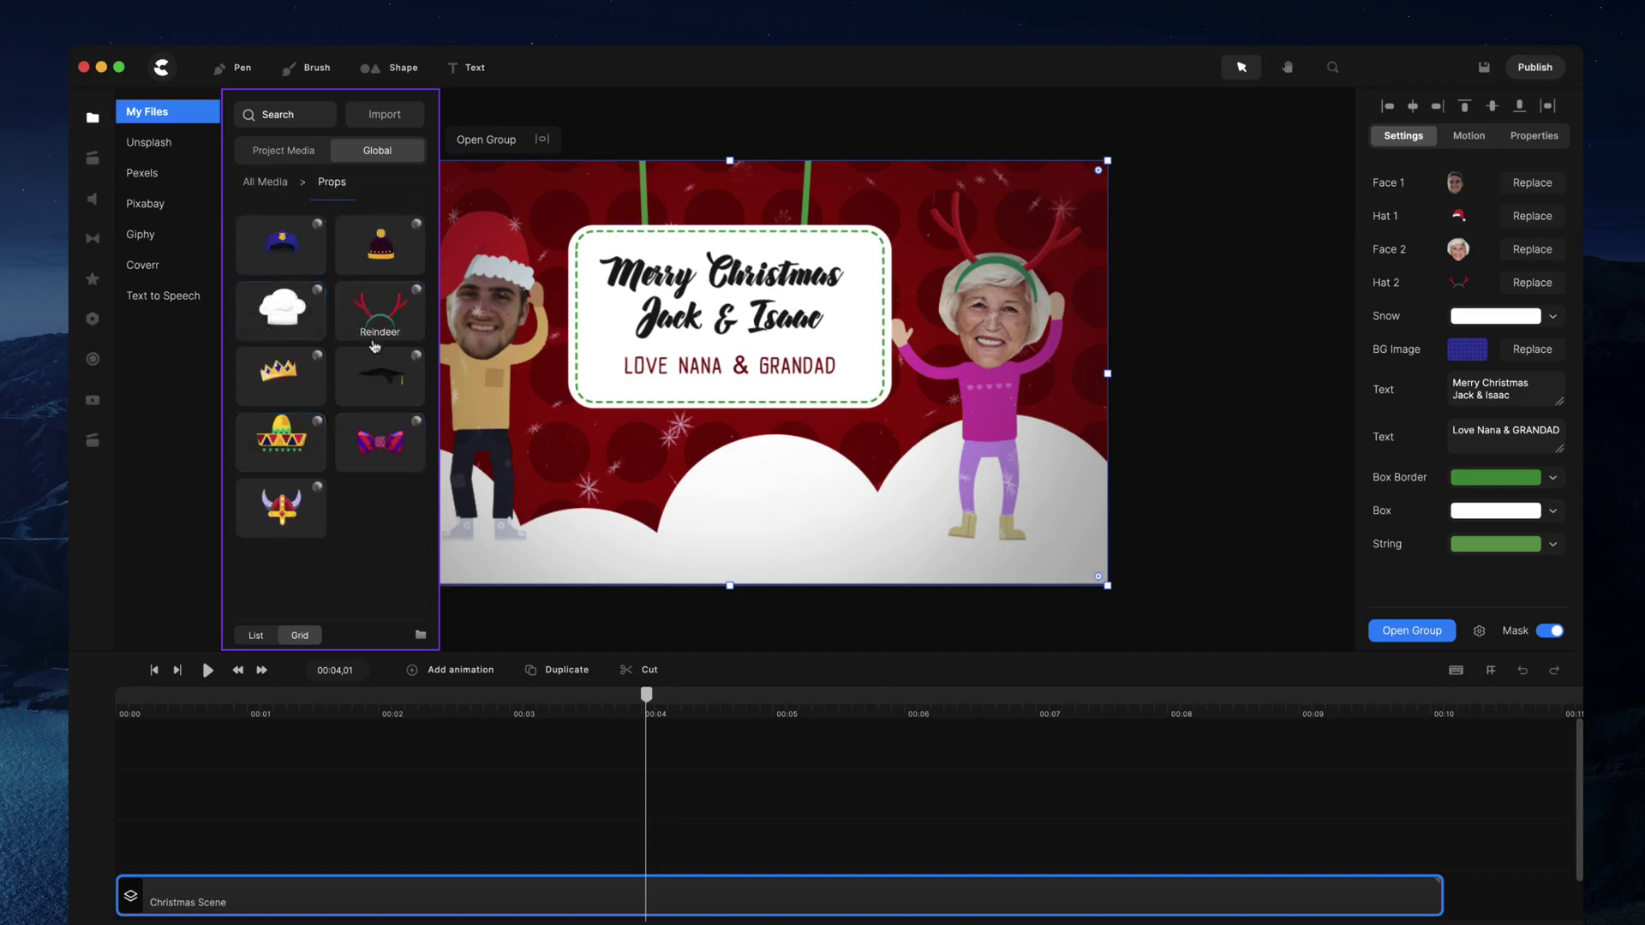
{"action": "left_click", "coordinate": [283, 393]}
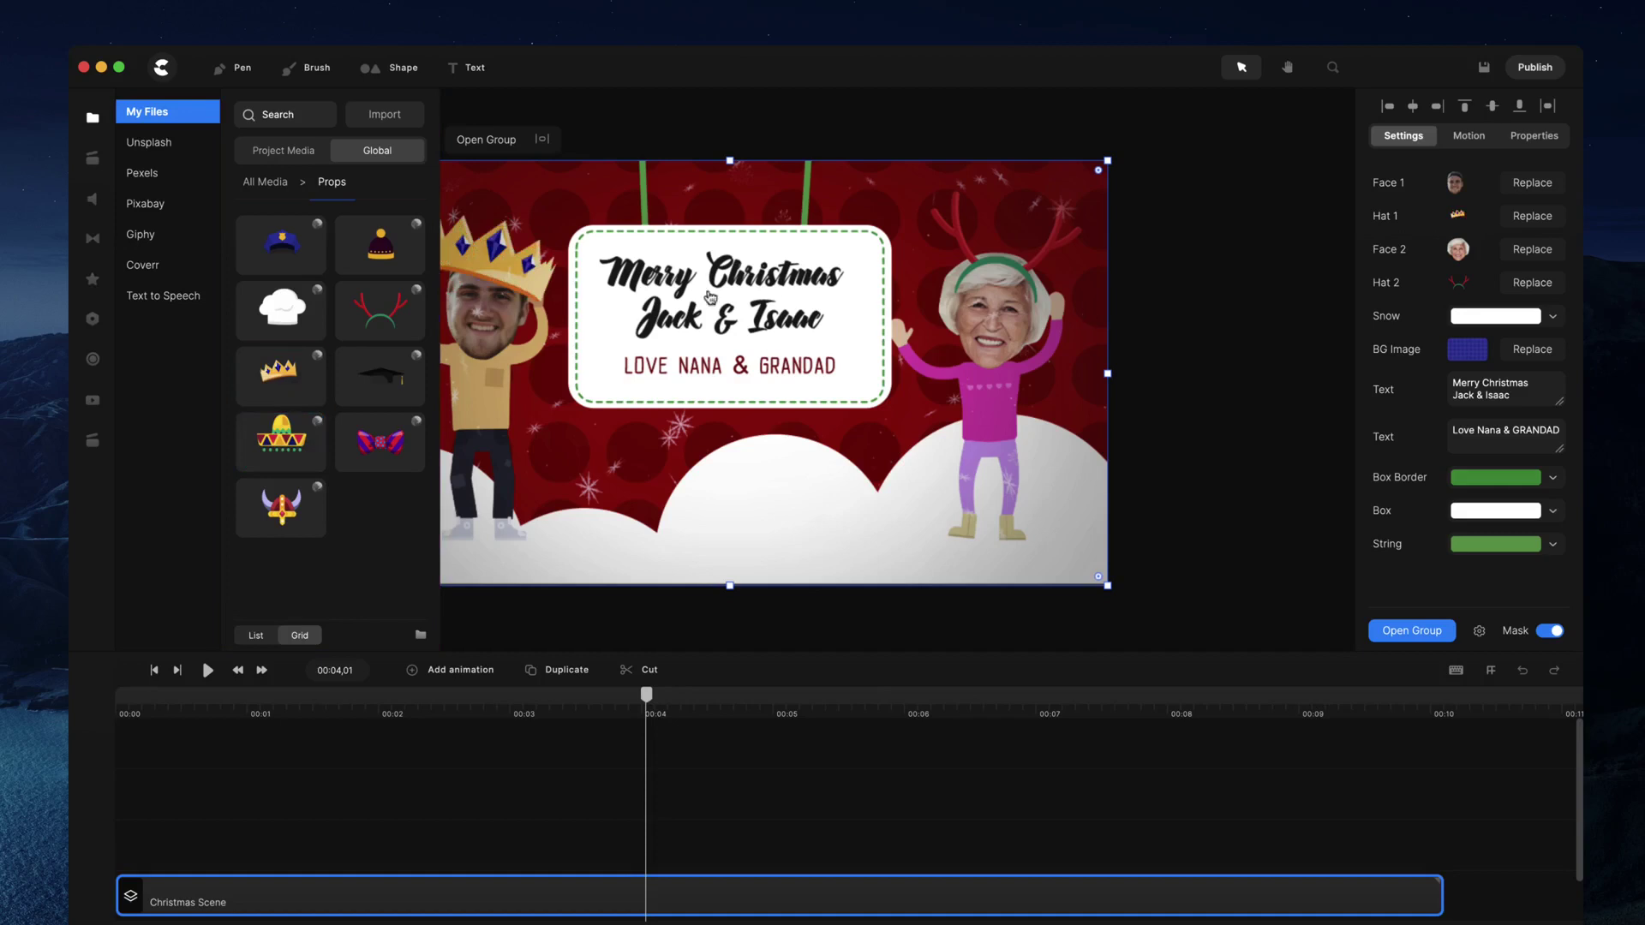
Deselect and then reselect the Christmas card scene.
{"action": "left_click", "coordinate": [1200, 311]}
{"action": "scroll", "coordinate": [900, 373], "scroll_direction": "left", "scroll_amount": 5}
{"action": "scroll", "coordinate": [802, 281], "scroll_direction": "up", "scroll_amount": 5}
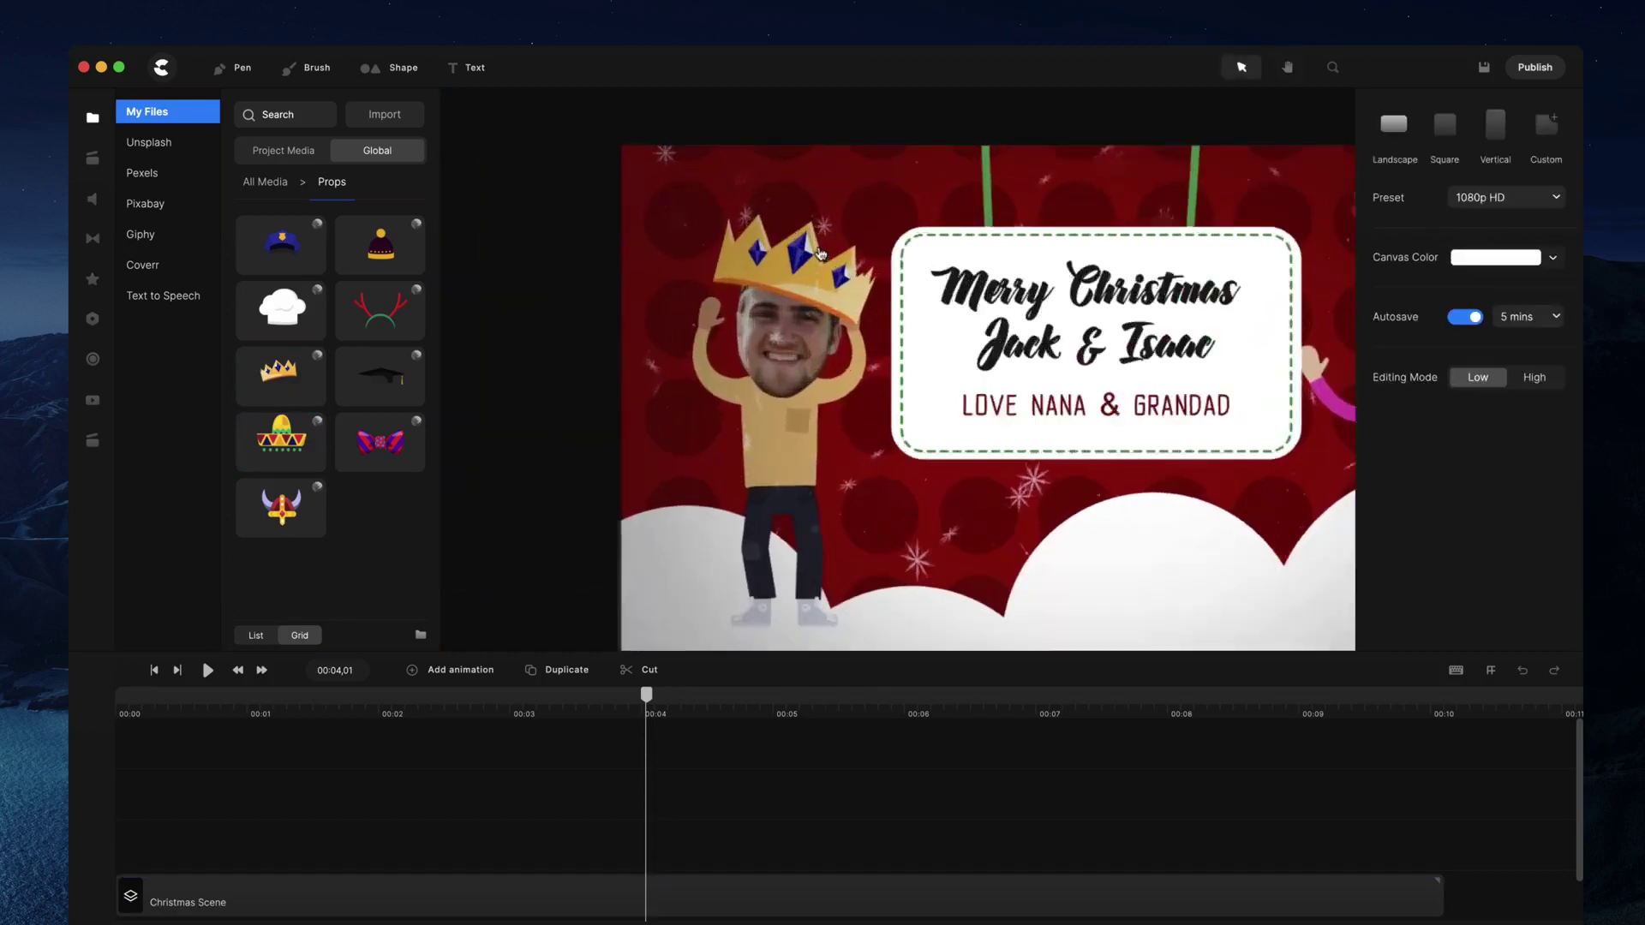
{"action": "left_click", "coordinate": [802, 281]}
{"action": "scroll", "coordinate": [802, 281], "scroll_direction": "down", "scroll_amount": 5}
{"action": "scroll", "coordinate": [803, 281], "scroll_direction": "up", "scroll_amount": 4}
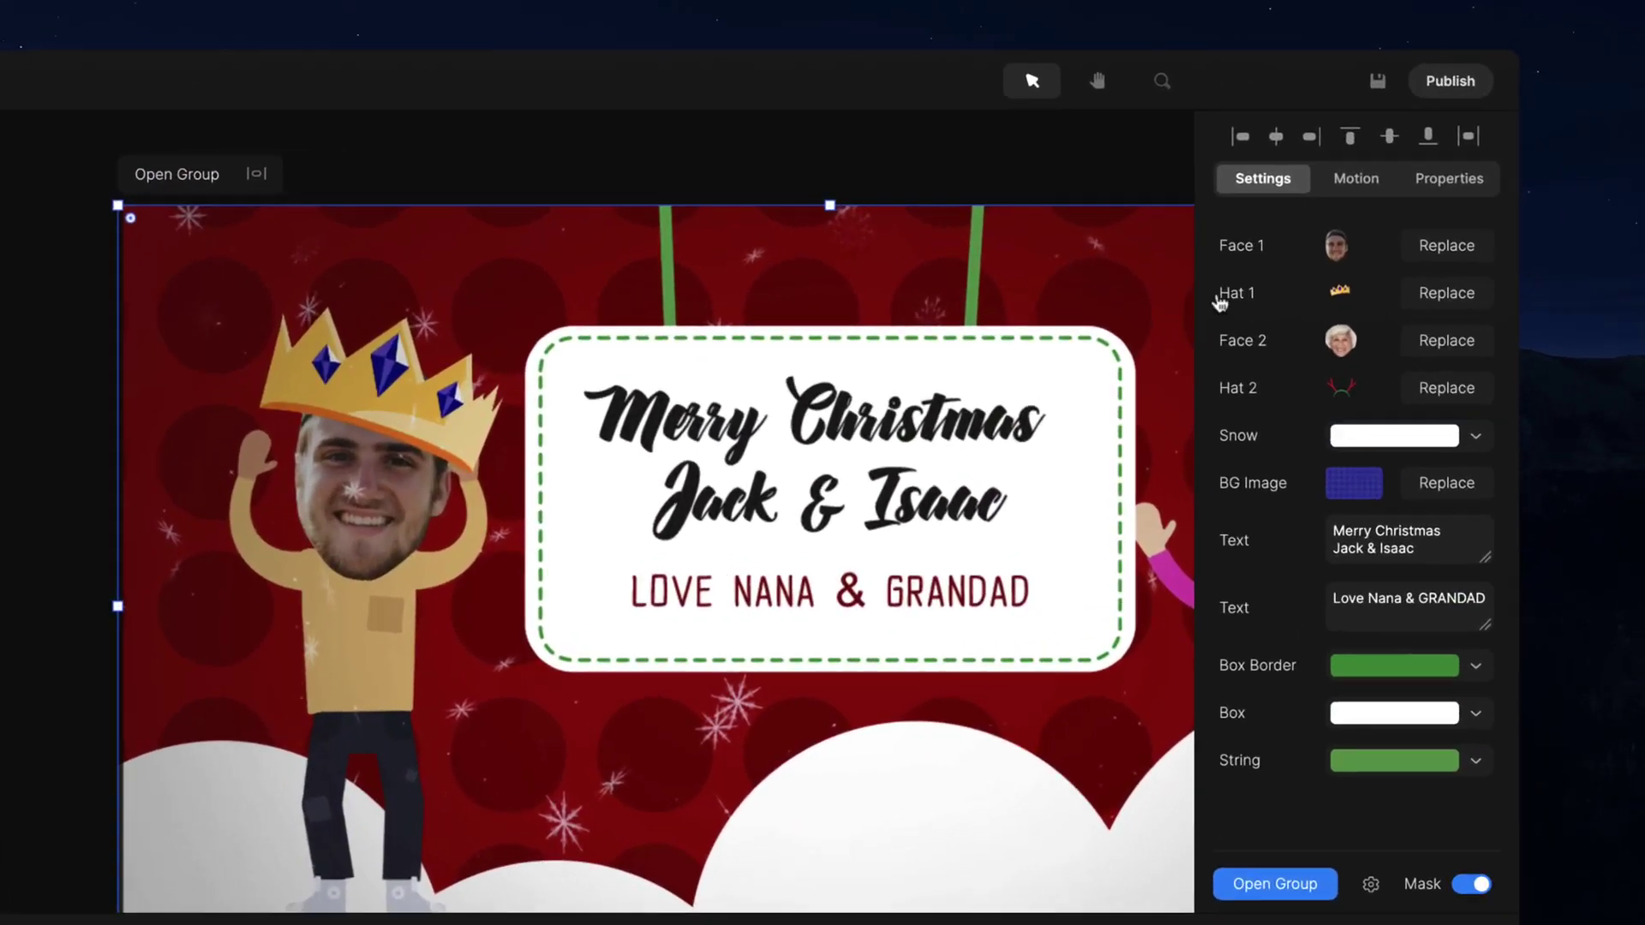
Scale the crown to 21% and position it at -15, -83 px, checking its fit.
{"action": "left_click", "coordinate": [1233, 308]}
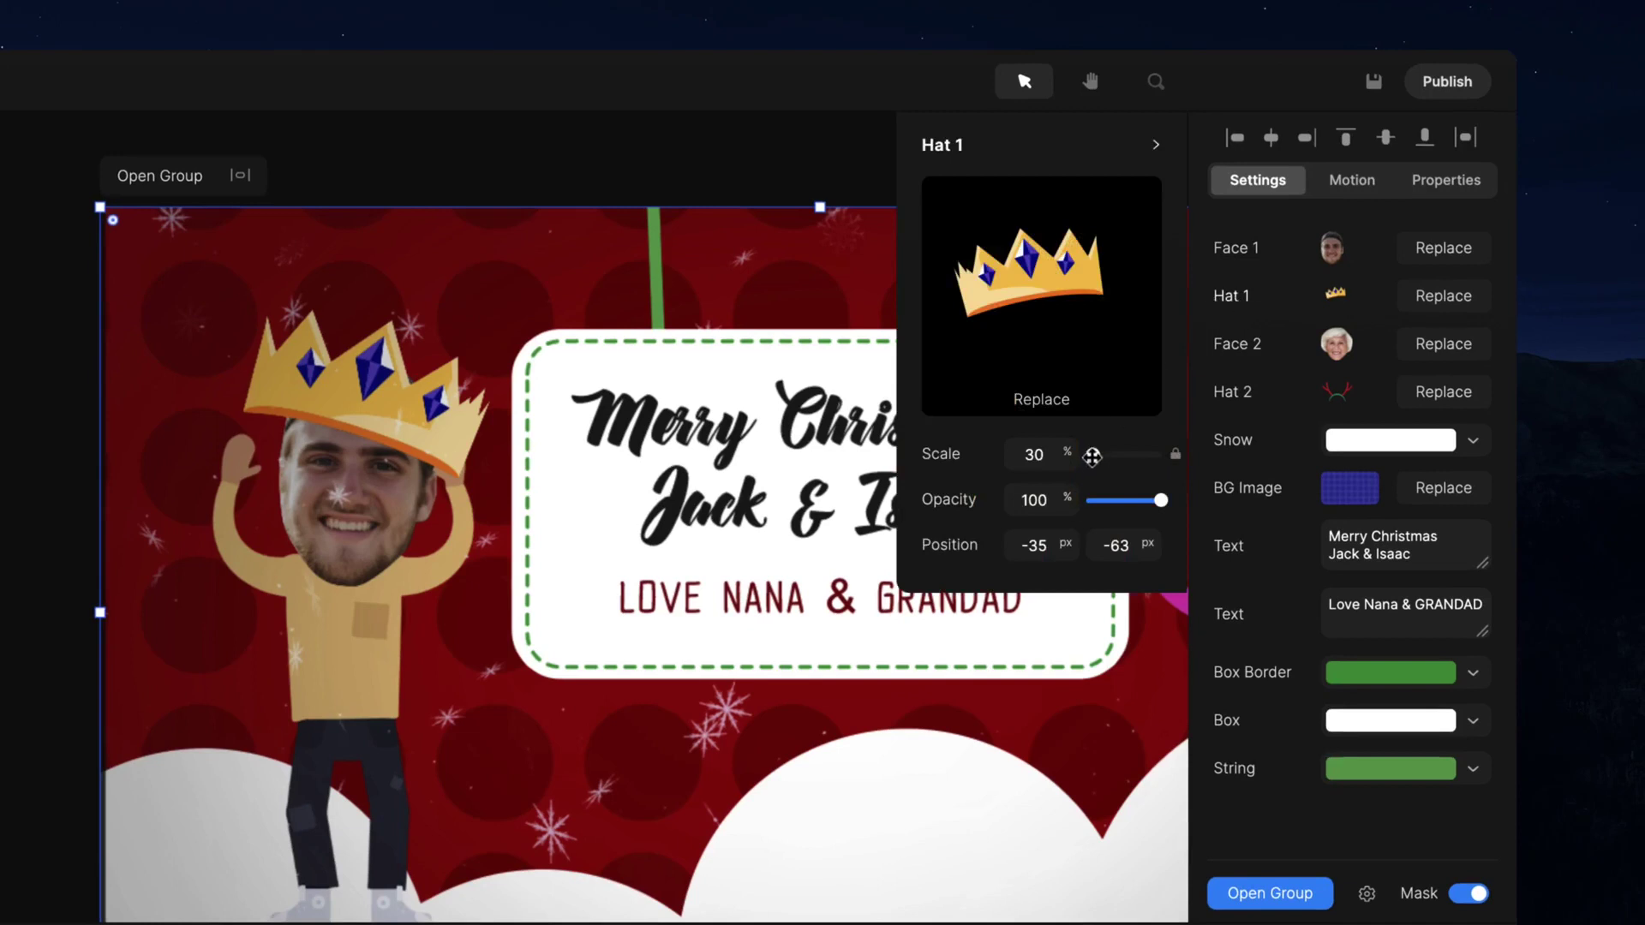
{"action": "left_click_drag", "start_coordinate": [1066, 454], "coordinate": [1043, 454]}
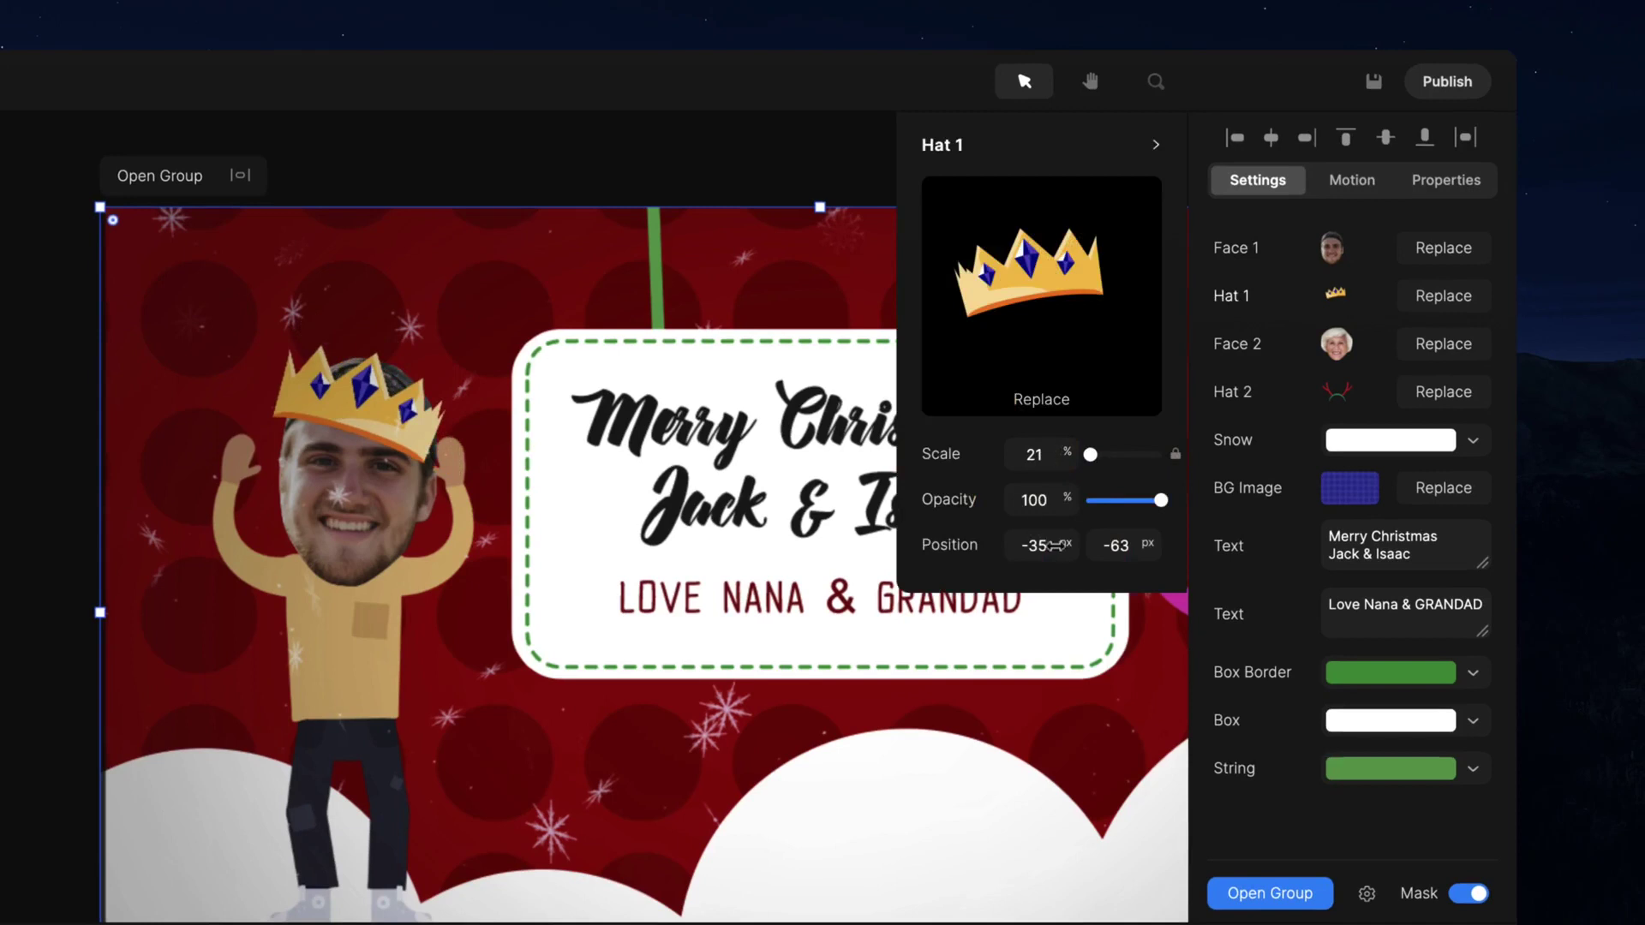
{"action": "left_click_drag", "start_coordinate": [1062, 545], "coordinate": [1144, 546]}
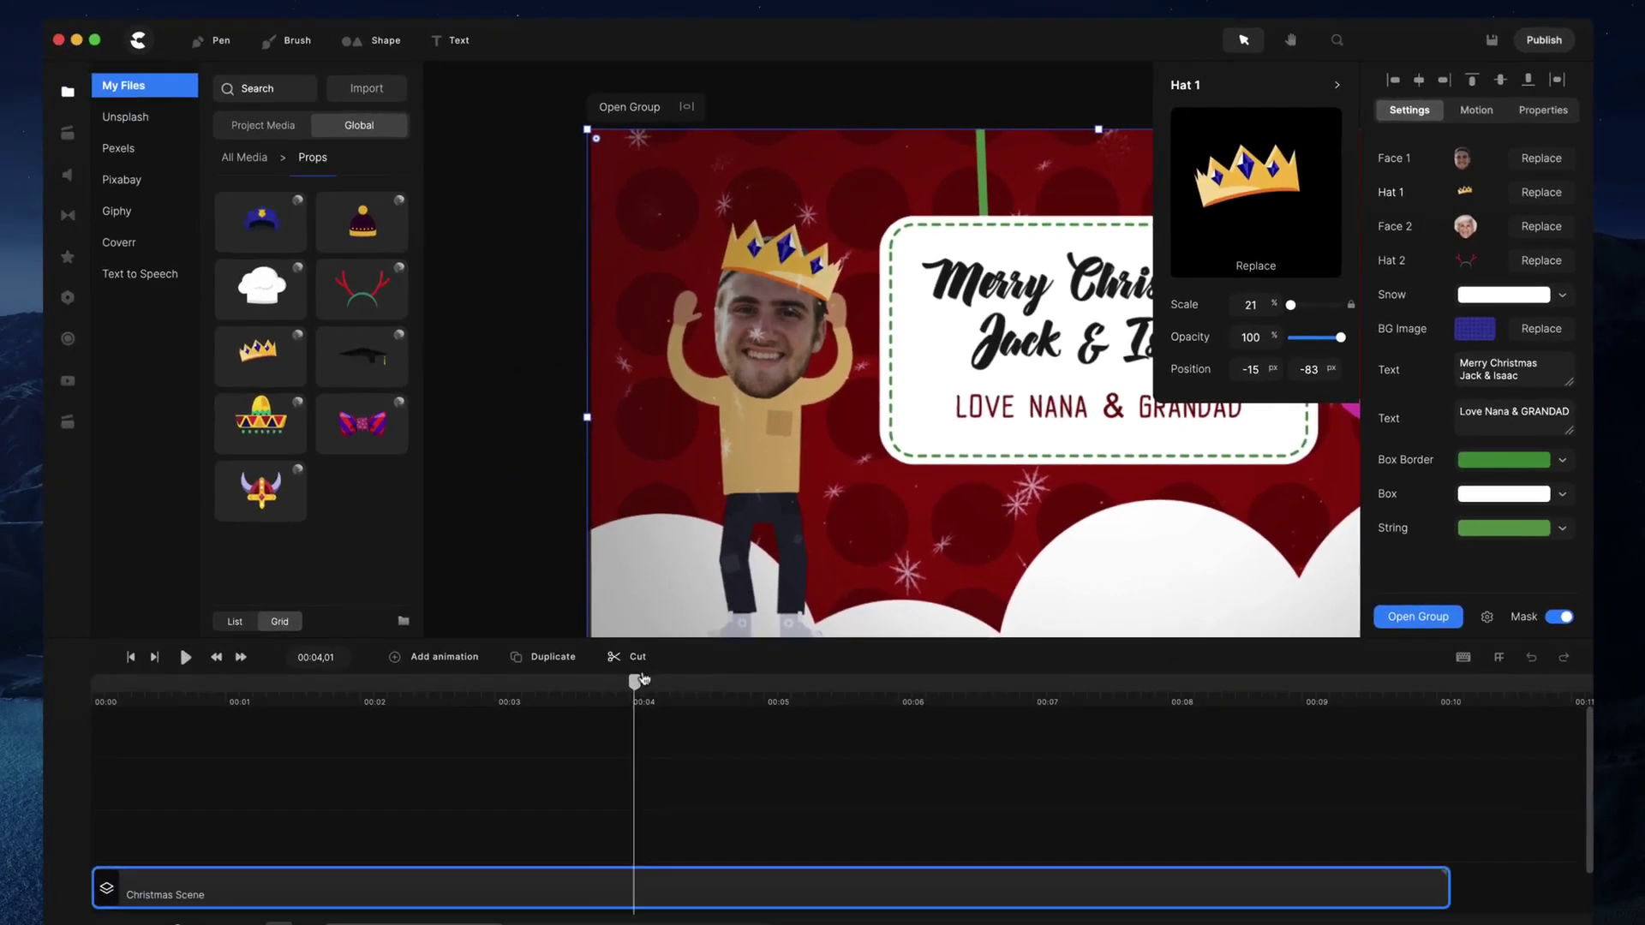
{"action": "left_click_drag", "start_coordinate": [644, 679], "coordinate": [521, 681]}
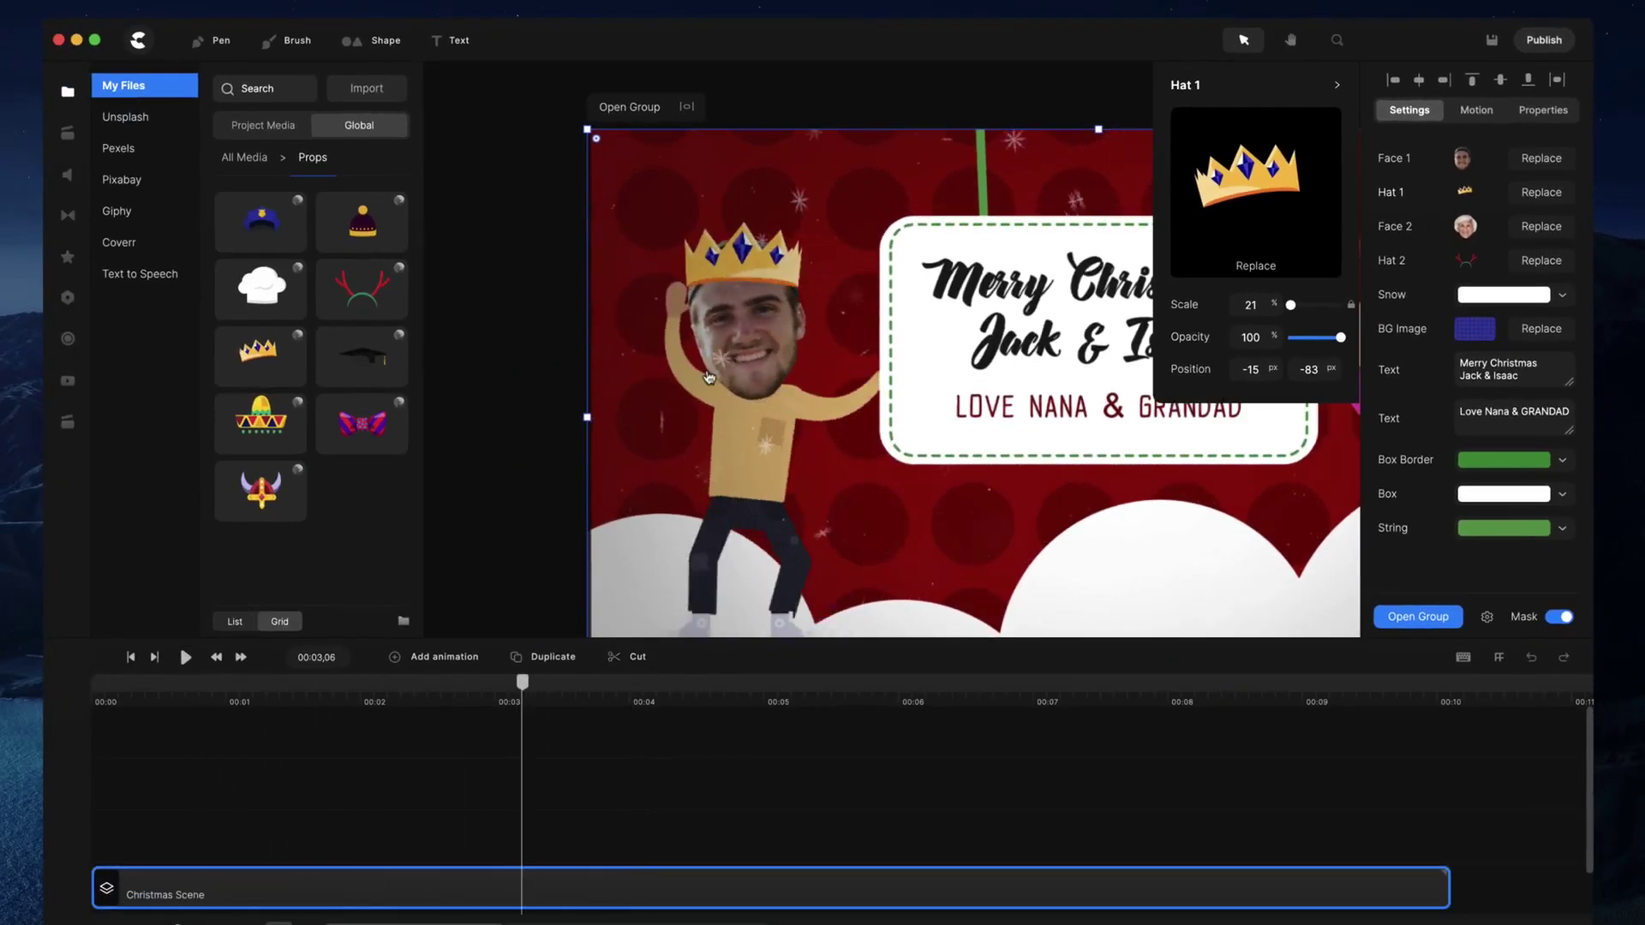
Drill into the scene, left character and head groups to select the crown alone.
{"action": "left_click", "coordinate": [704, 694]}
{"action": "double_click", "coordinate": [633, 296]}
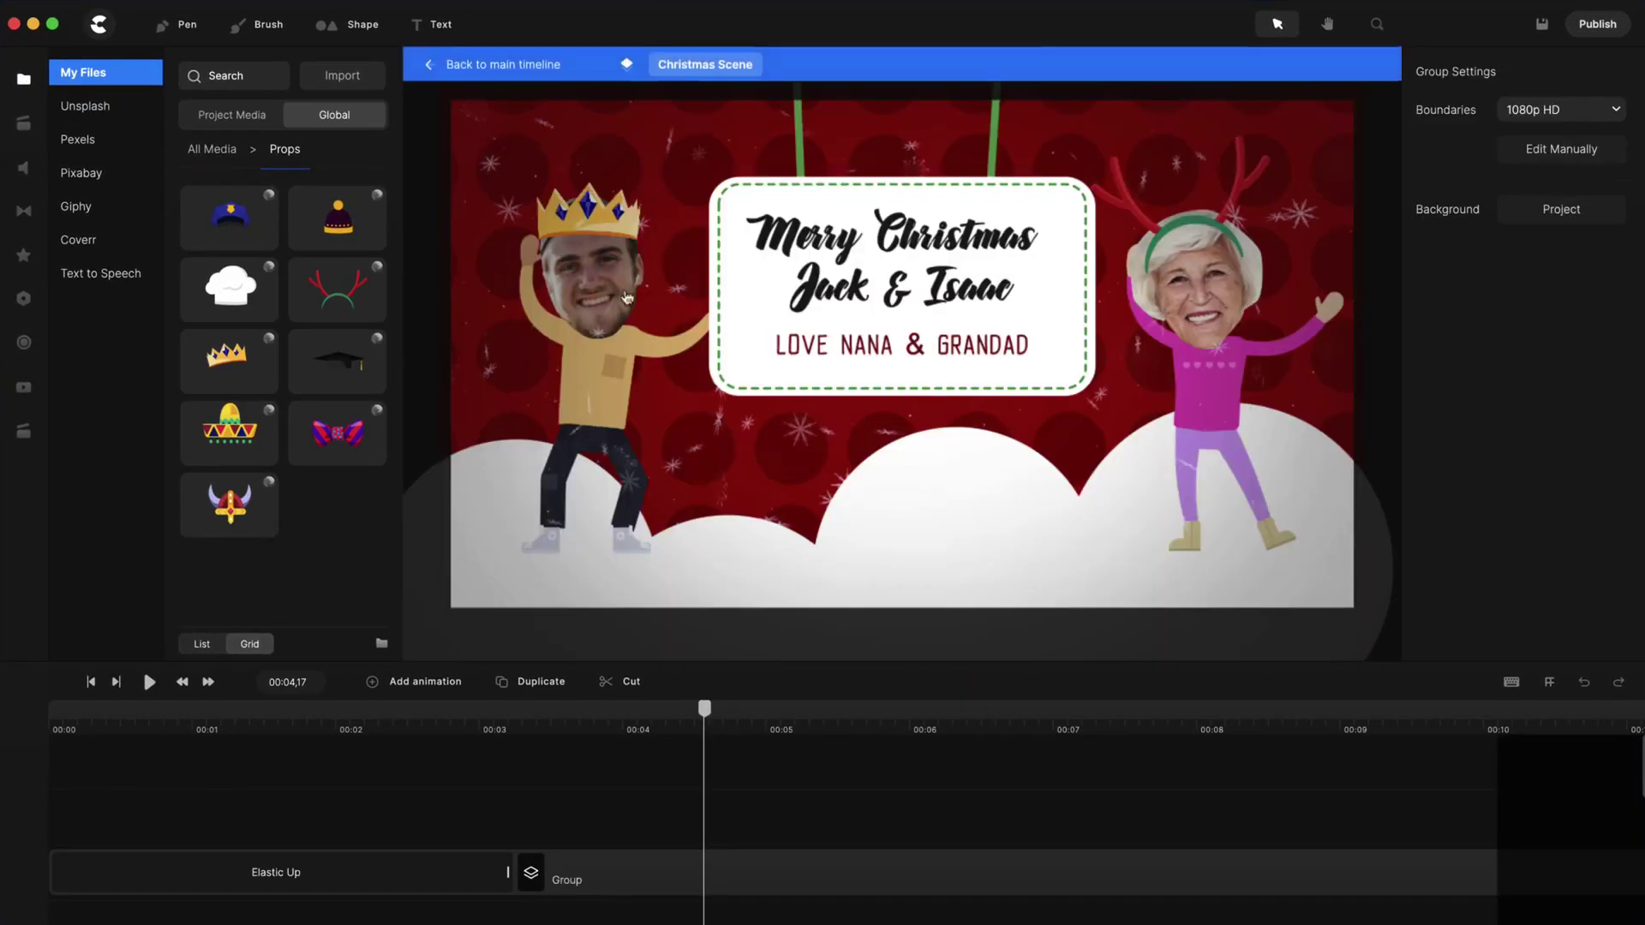
{"action": "left_click", "coordinate": [617, 284]}
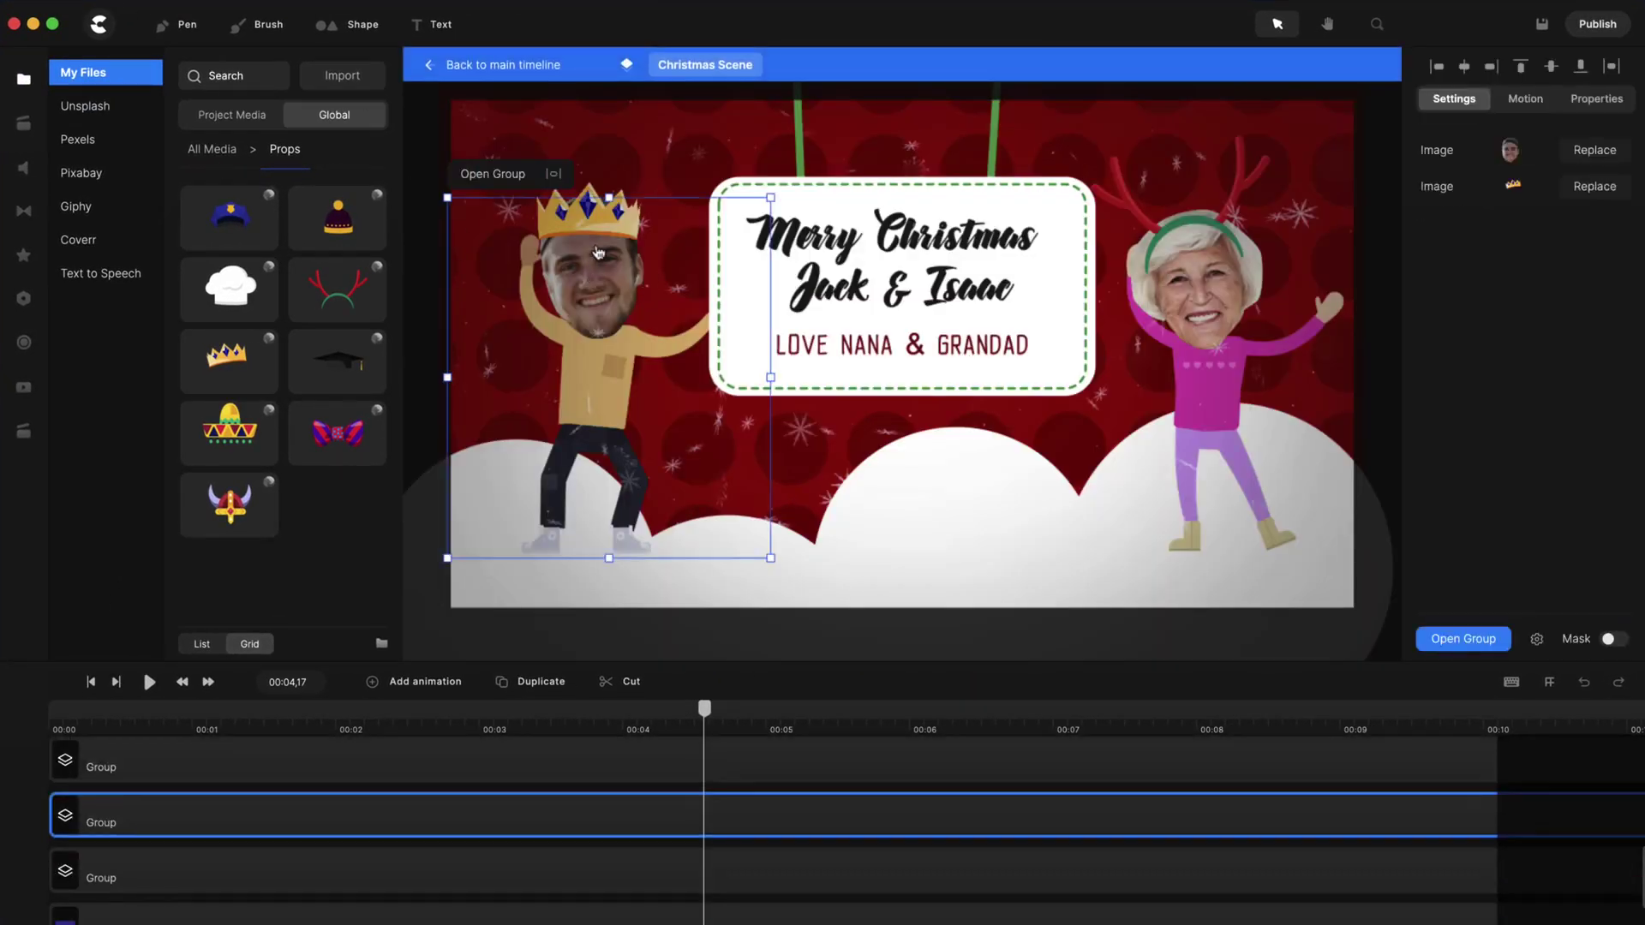
{"action": "double_click", "coordinate": [597, 251]}
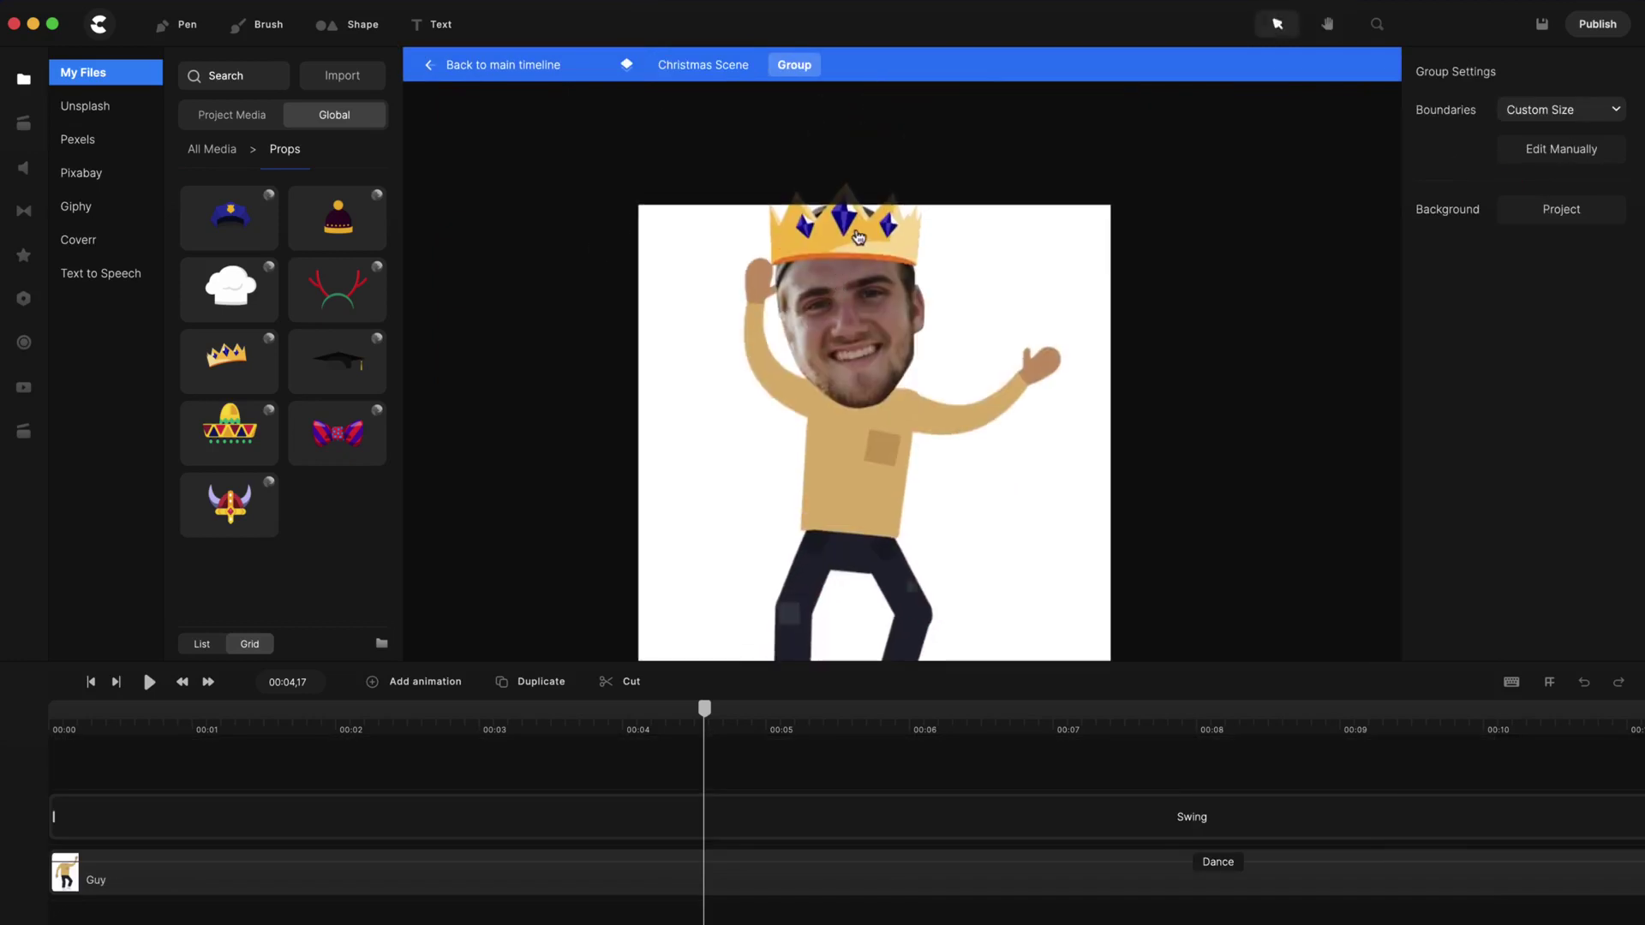
{"action": "left_click", "coordinate": [859, 237]}
{"action": "double_click", "coordinate": [860, 237]}
{"action": "left_click", "coordinate": [922, 194]}
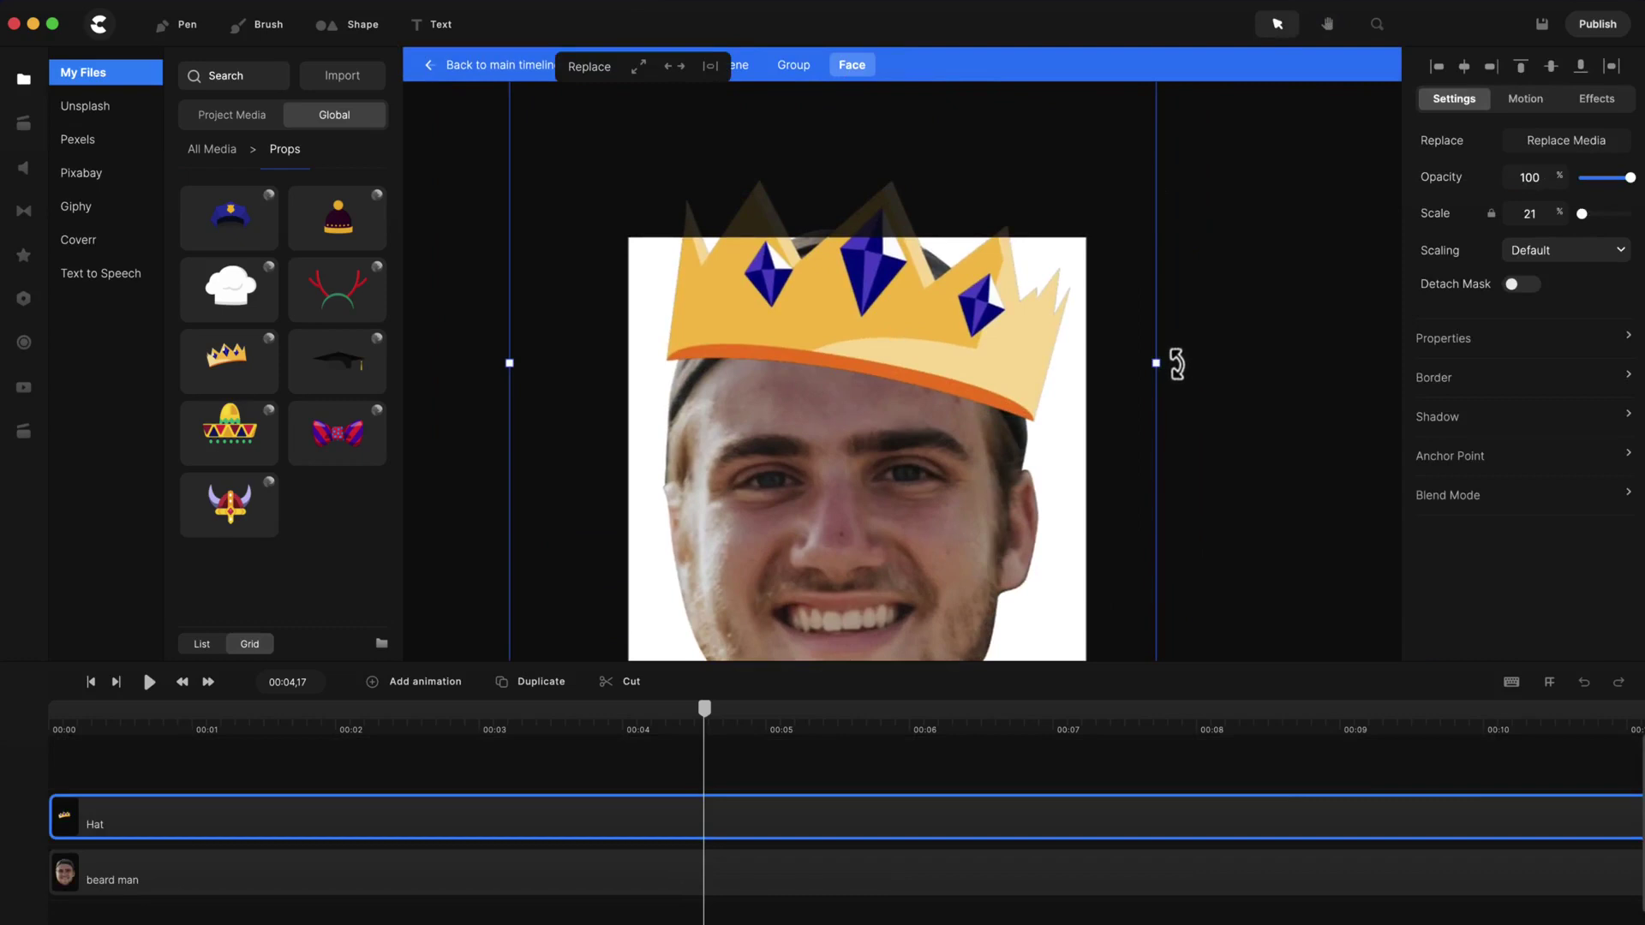
Tilt the crown slightly, enlarge it to 22%, nudge it, and return to the main timeline.
{"action": "left_click_drag", "start_coordinate": [1175, 360], "coordinate": [1175, 286]}
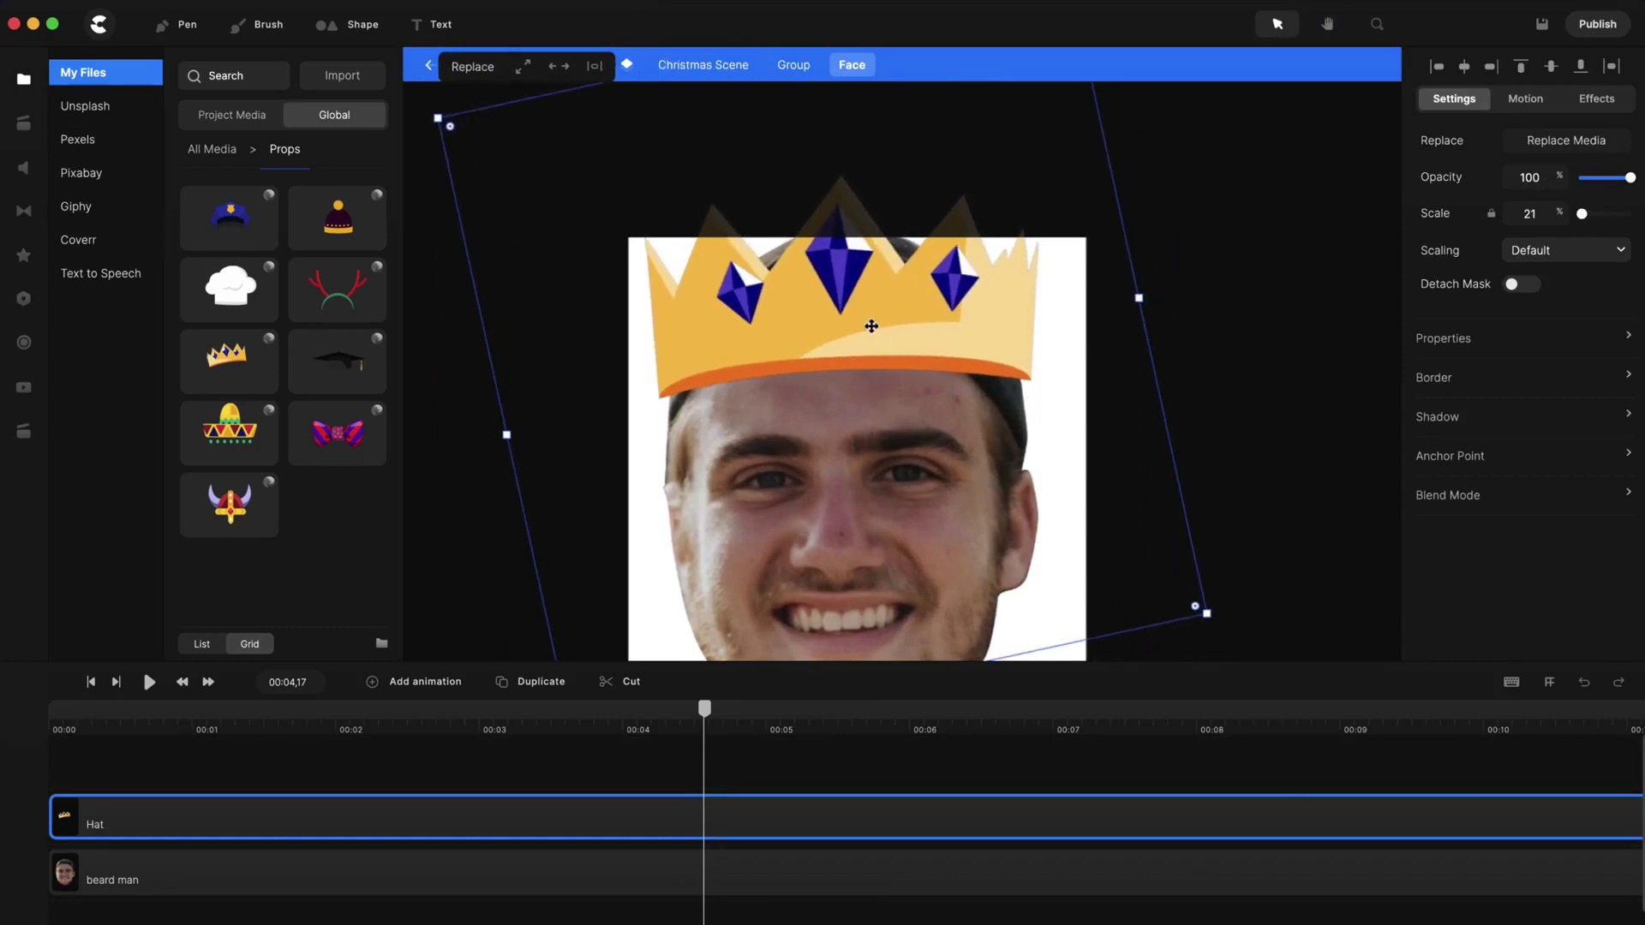
{"action": "left_click_drag", "start_coordinate": [1207, 614], "coordinate": [1226, 625]}
{"action": "left_click_drag", "start_coordinate": [955, 295], "coordinate": [959, 300]}
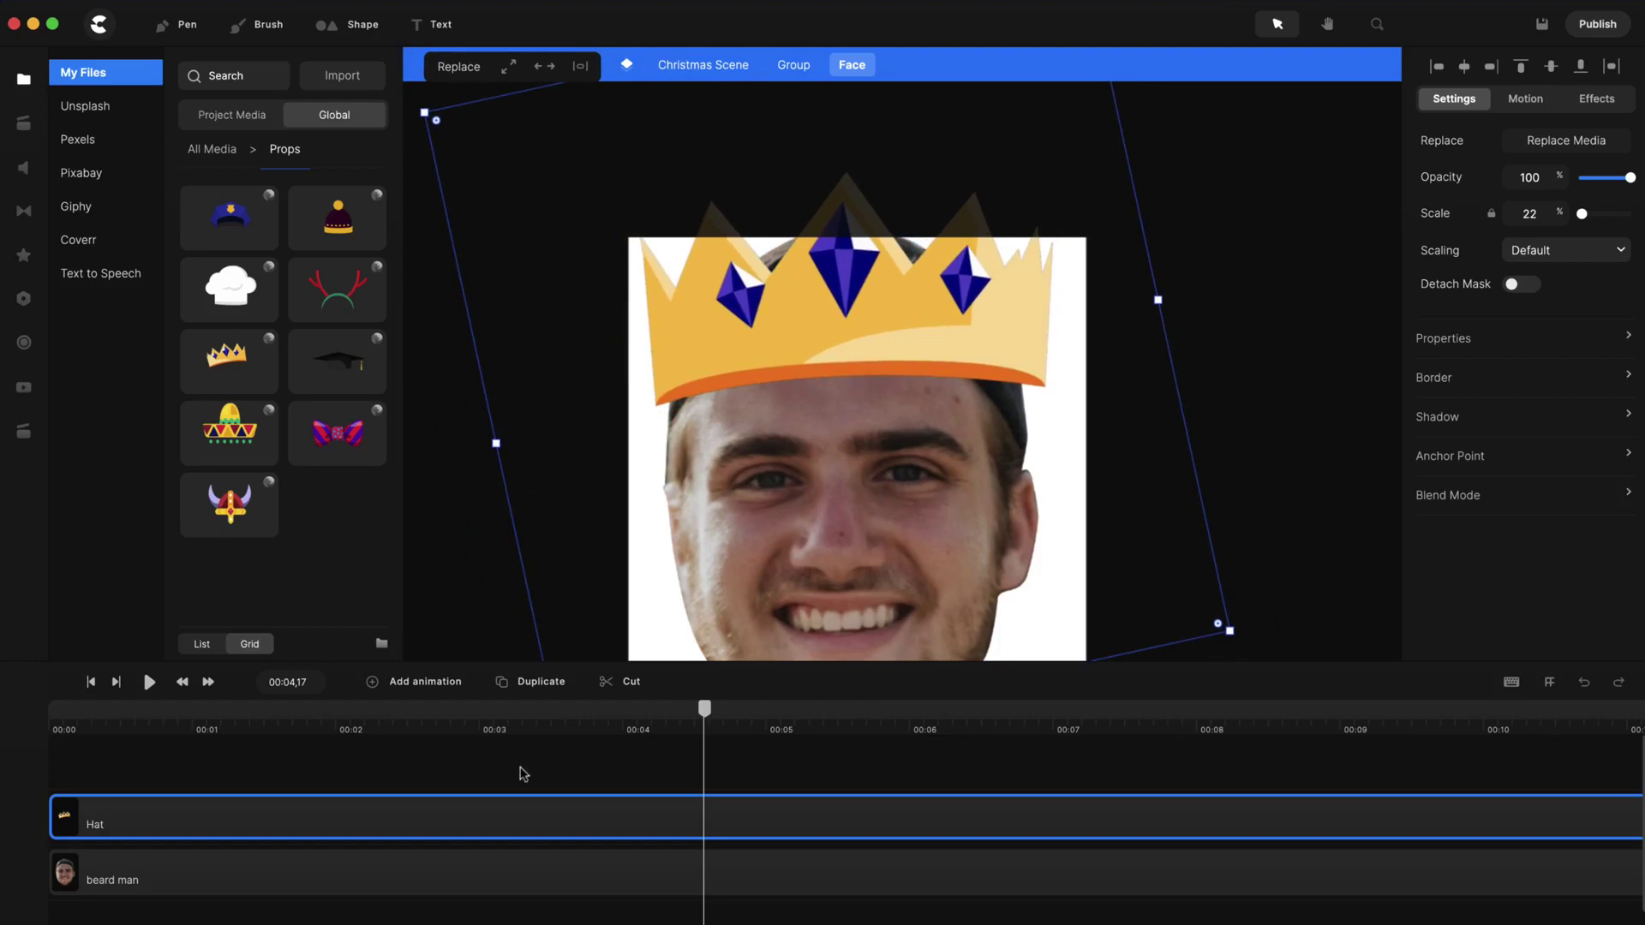
{"action": "left_click", "coordinate": [524, 773]}
{"action": "left_click", "coordinate": [520, 73]}
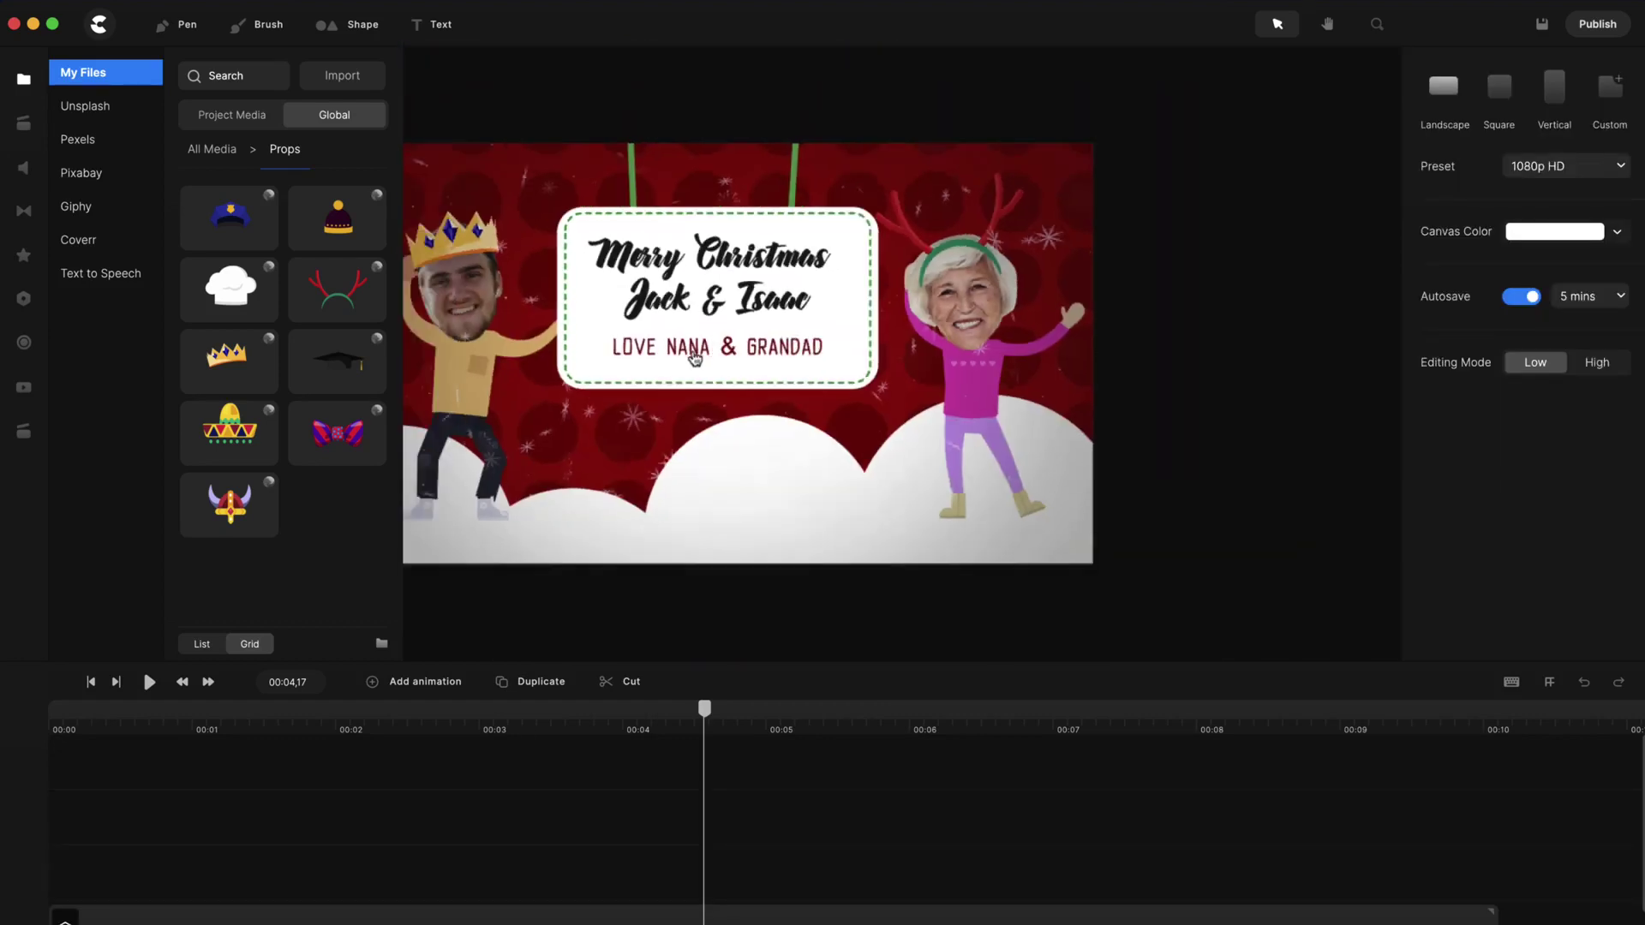
{"action": "left_click", "coordinate": [728, 272]}
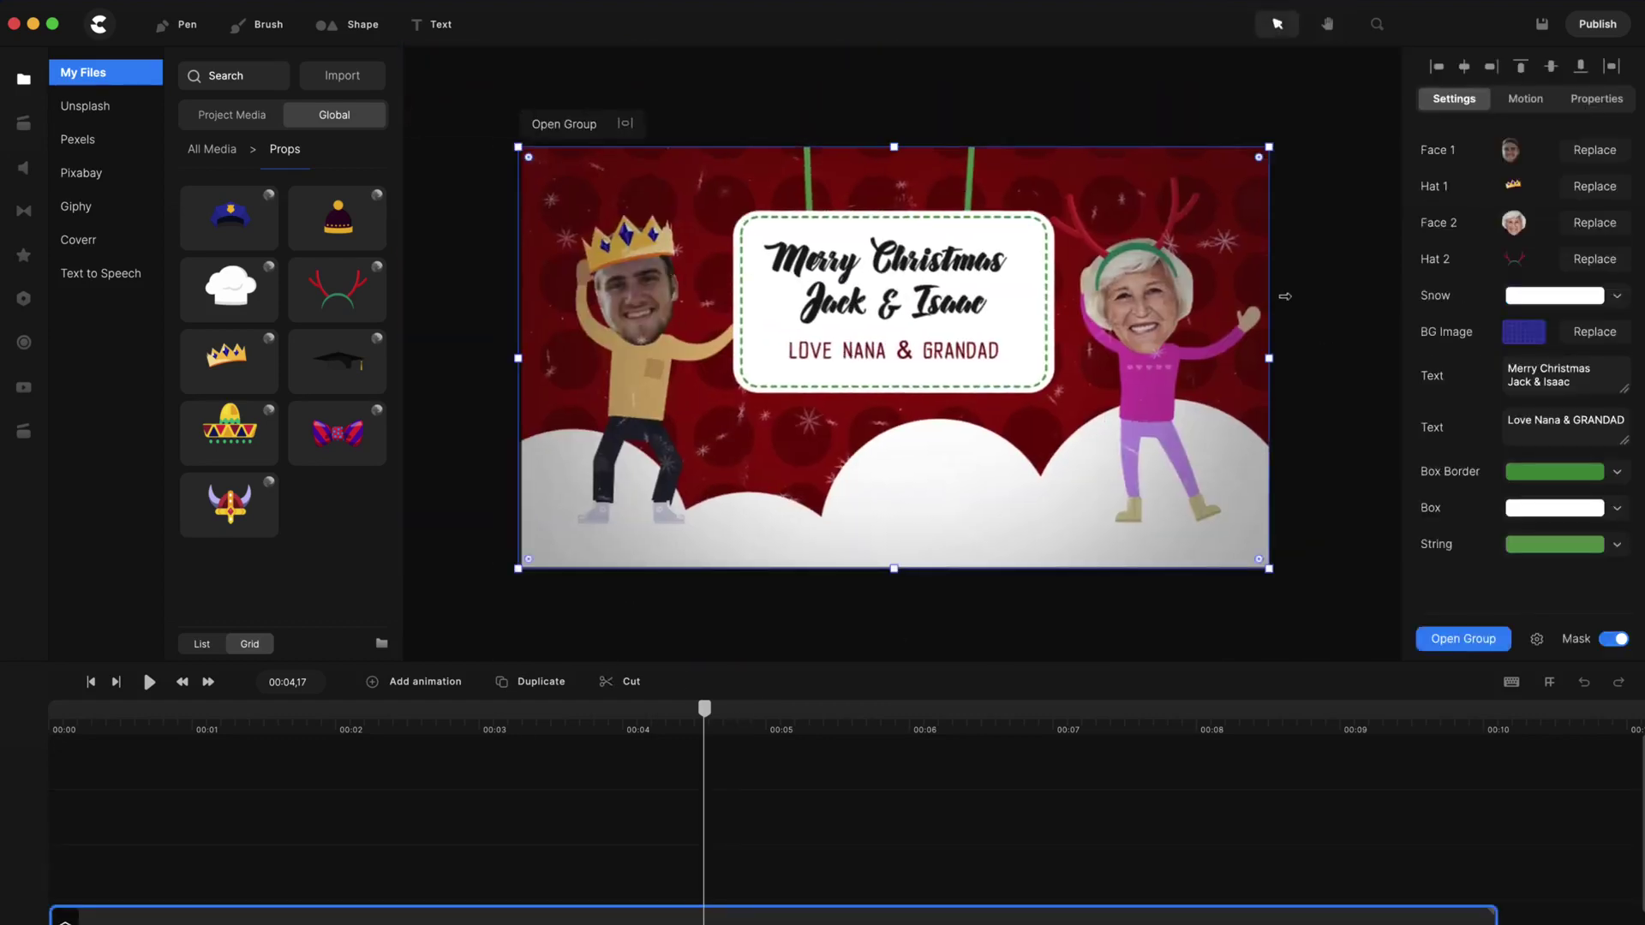
Replace Face 2 with the dark-haired pony-tail woman's face from All Media > Faces.
{"action": "left_click", "coordinate": [1593, 223]}
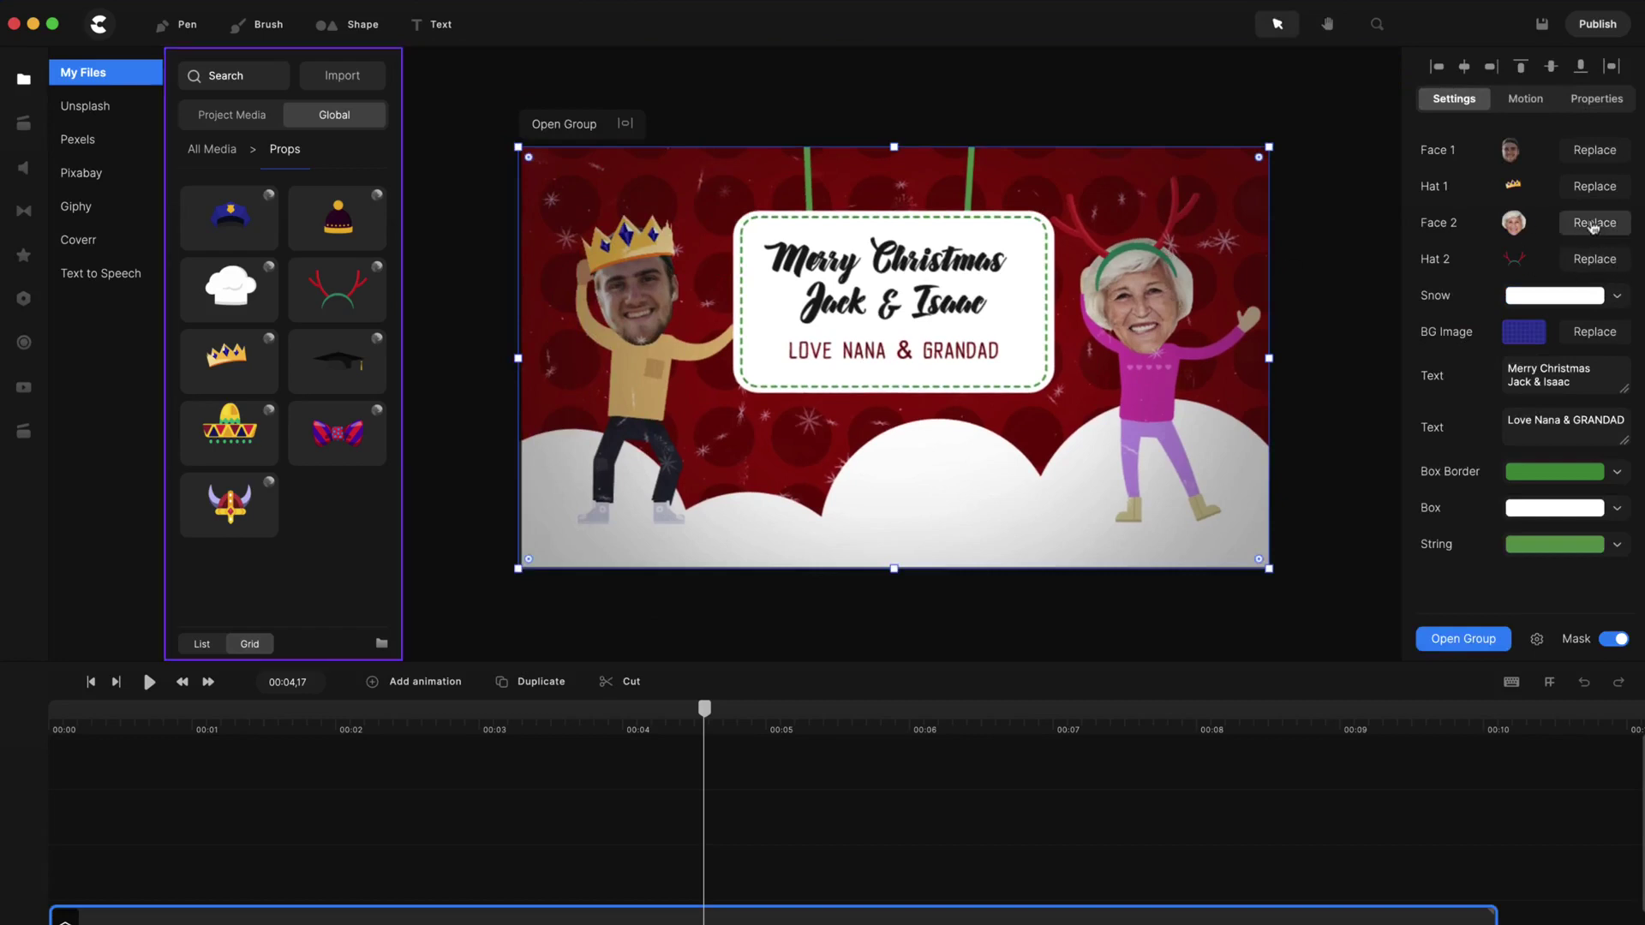
{"action": "left_click", "coordinate": [211, 149]}
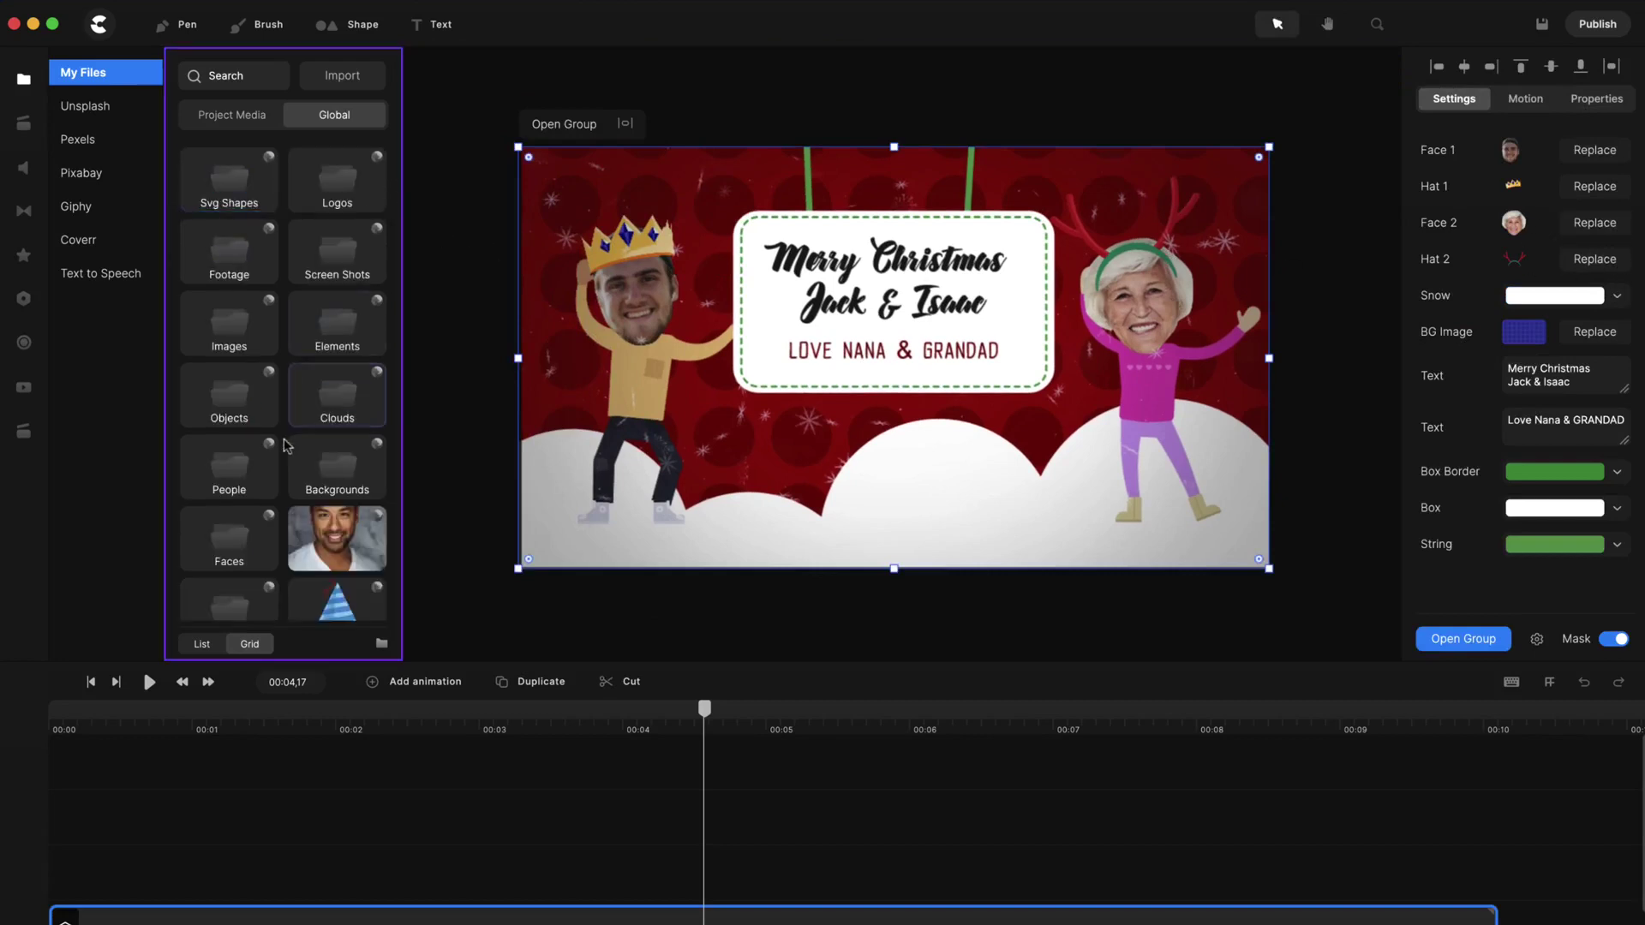
{"action": "left_click", "coordinate": [240, 527]}
{"action": "scroll", "coordinate": [313, 403], "scroll_direction": "down", "scroll_amount": 3}
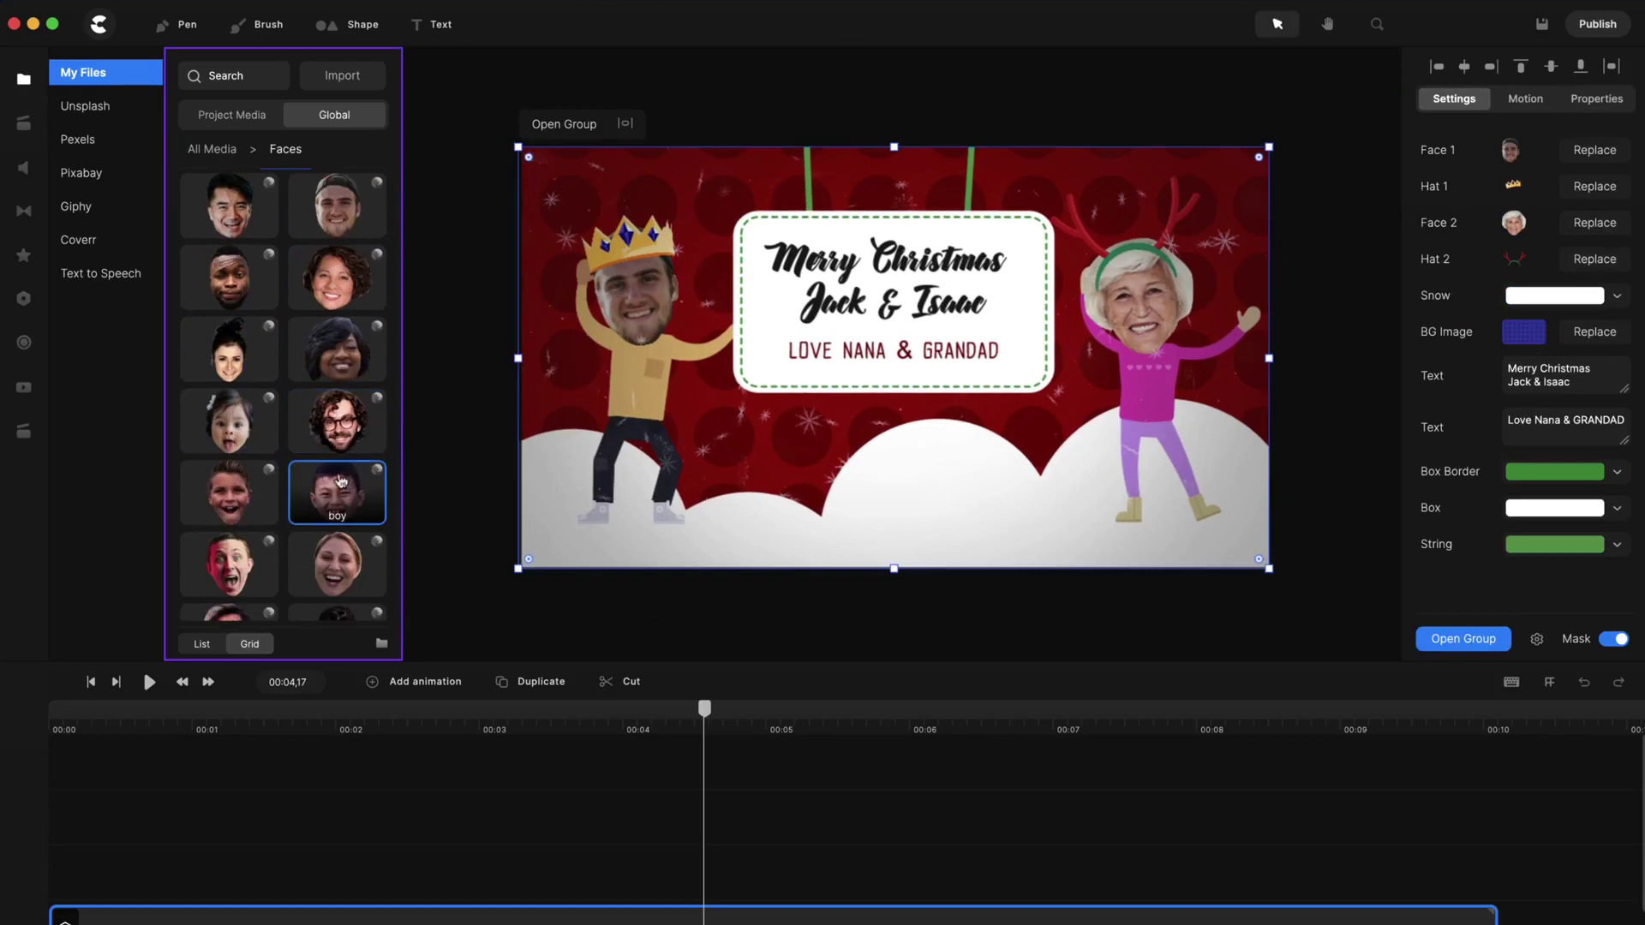
{"action": "left_click", "coordinate": [337, 490]}
{"action": "scroll", "coordinate": [334, 480], "scroll_direction": "down", "scroll_amount": 2}
{"action": "left_click", "coordinate": [223, 542]}
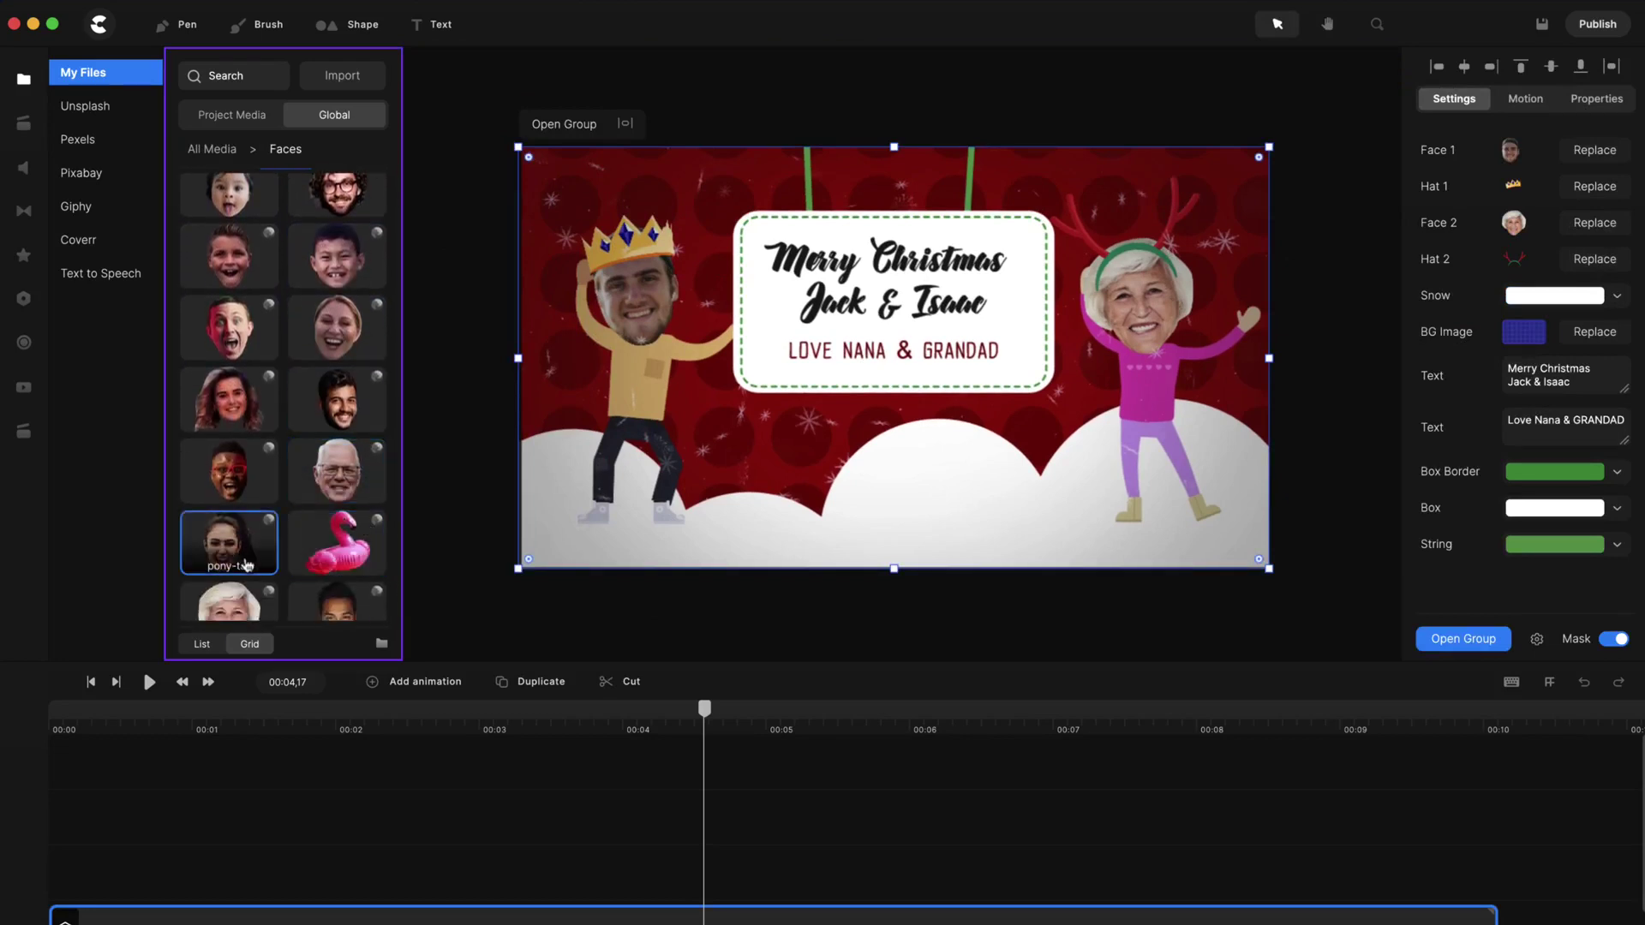
{"action": "scroll", "coordinate": [1247, 328], "scroll_direction": "up", "scroll_amount": 3}
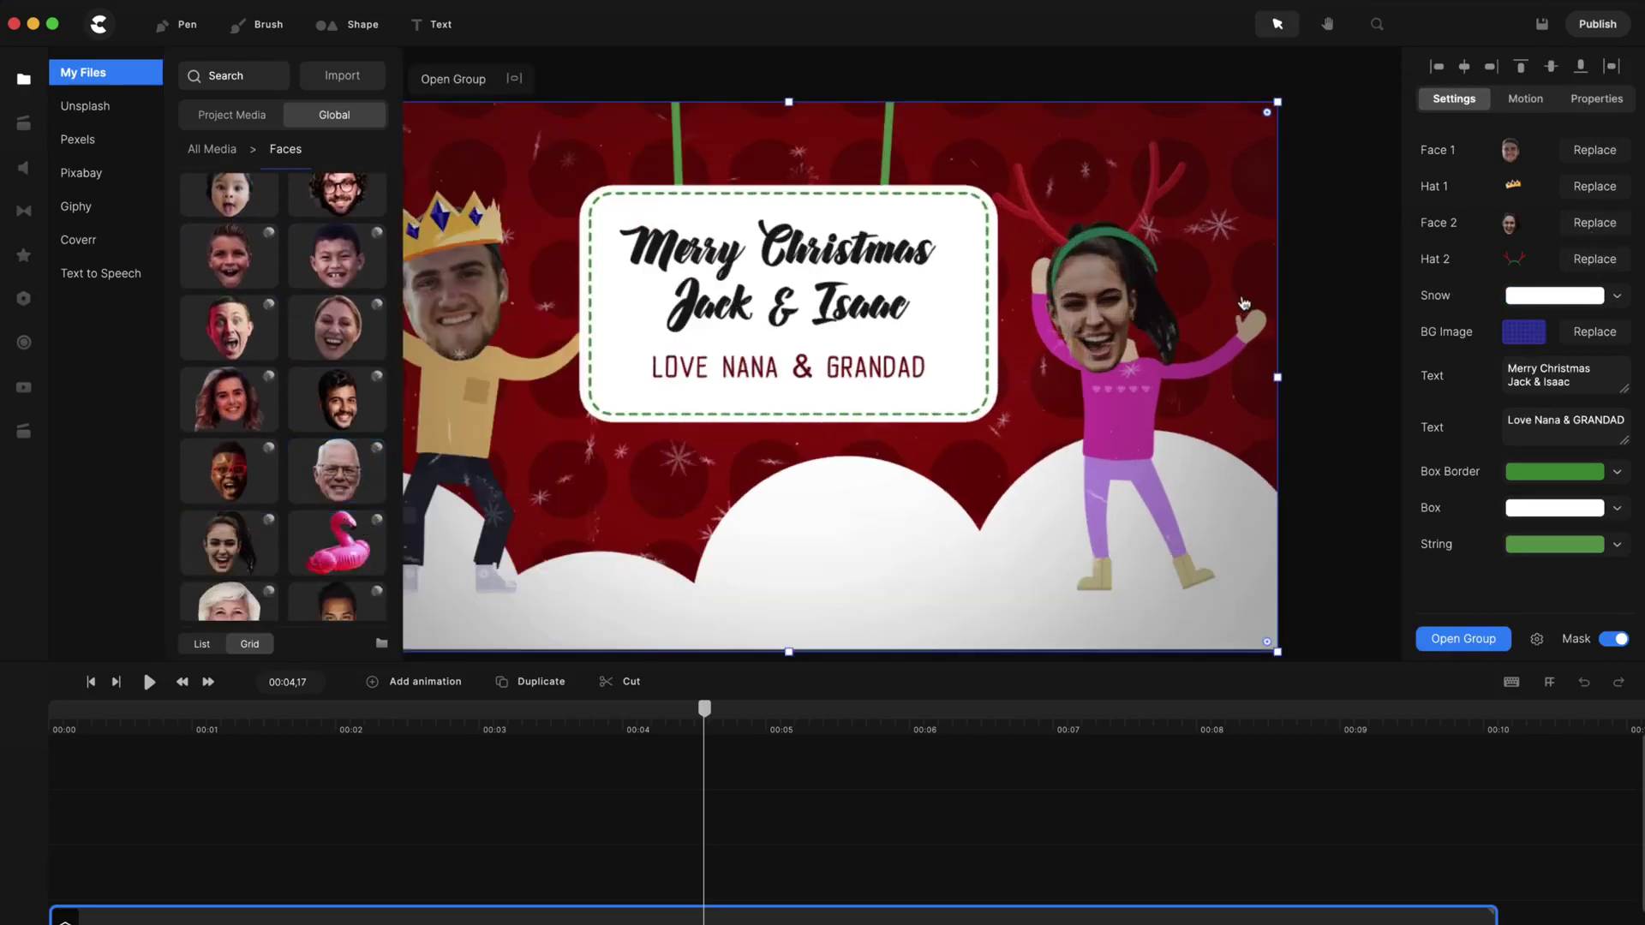
{"action": "left_click_drag", "start_coordinate": [699, 718], "coordinate": [345, 719]}
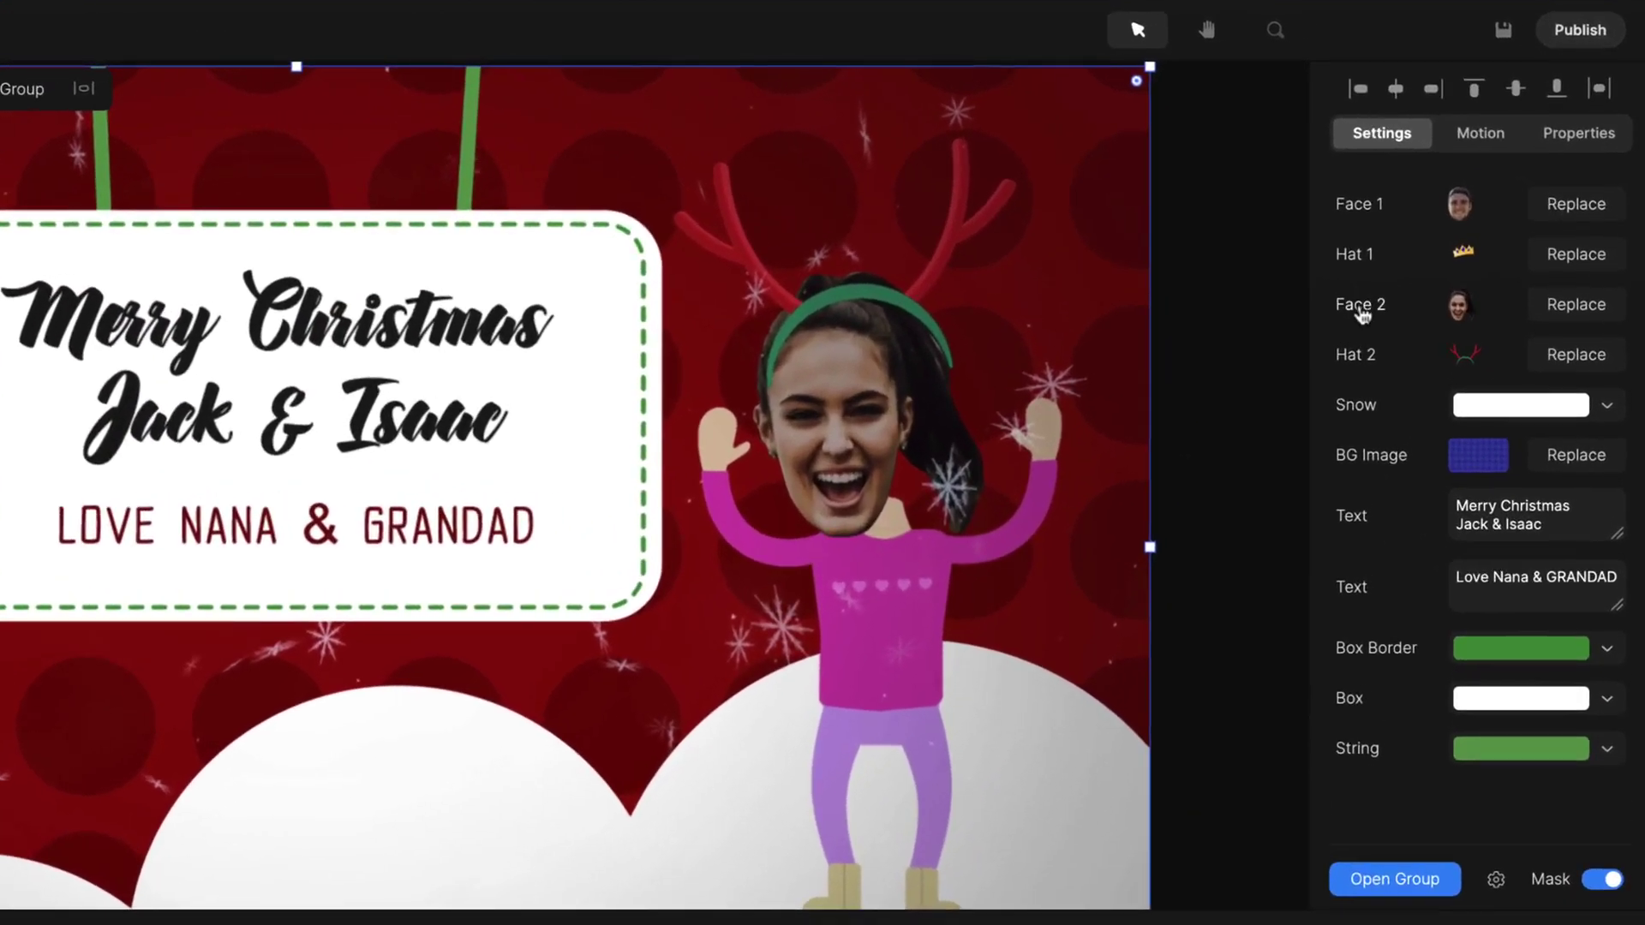
Move Face 2's X position from 16 to 76 px.
{"action": "left_click", "coordinate": [1437, 227]}
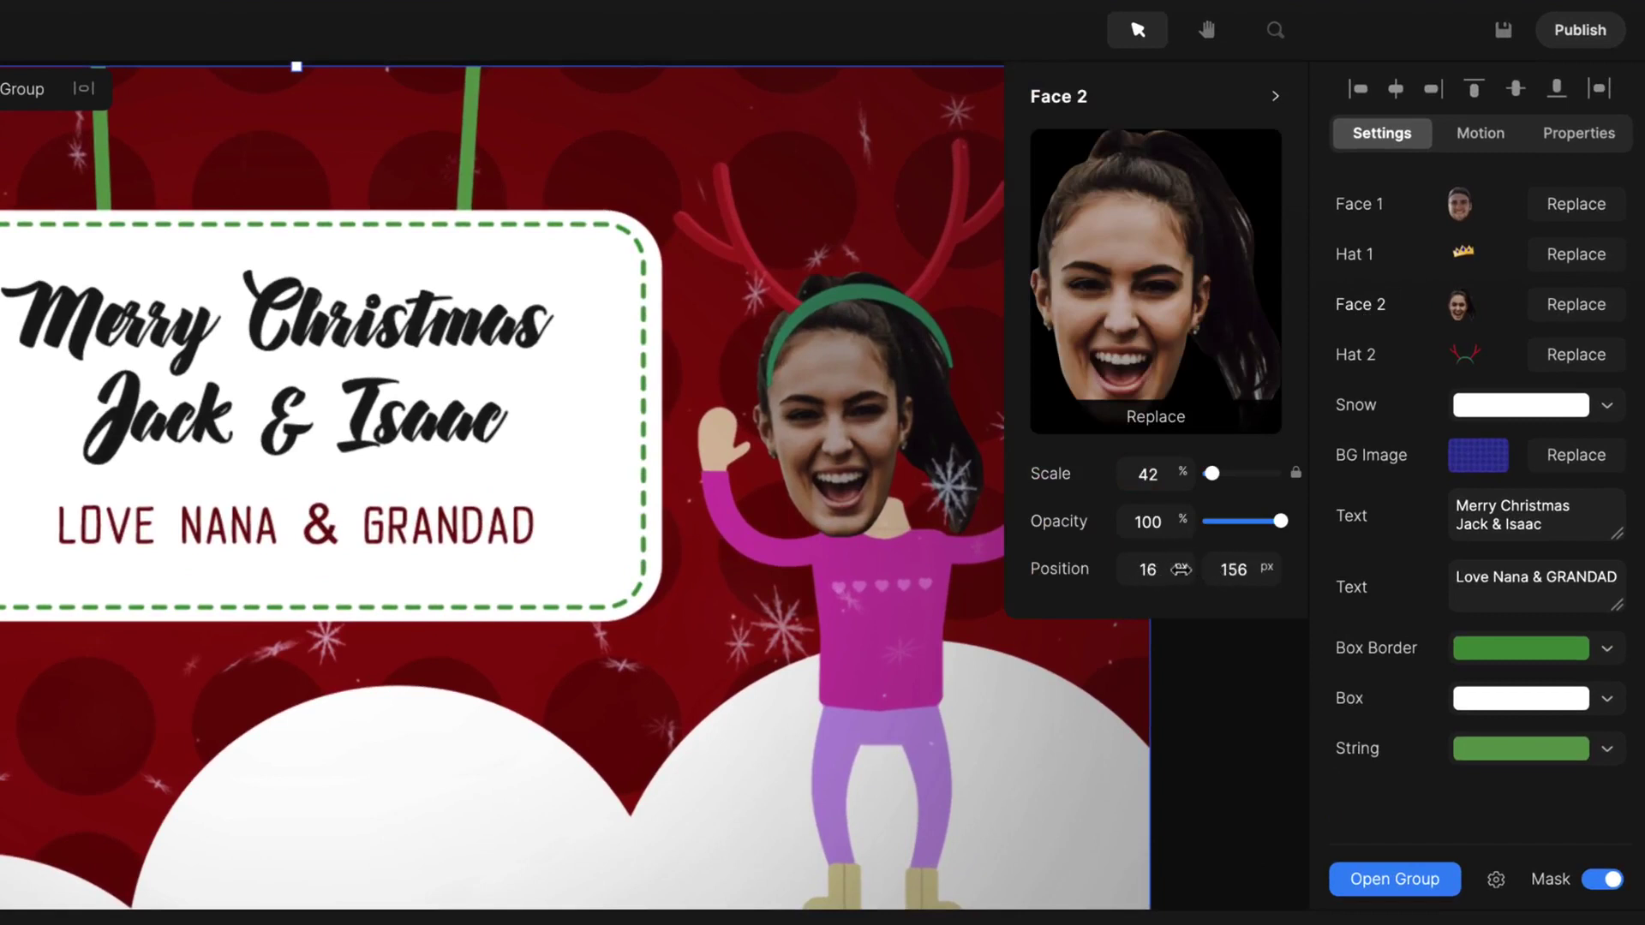
{"action": "left_click_drag", "start_coordinate": [1180, 569], "coordinate": [1185, 570]}
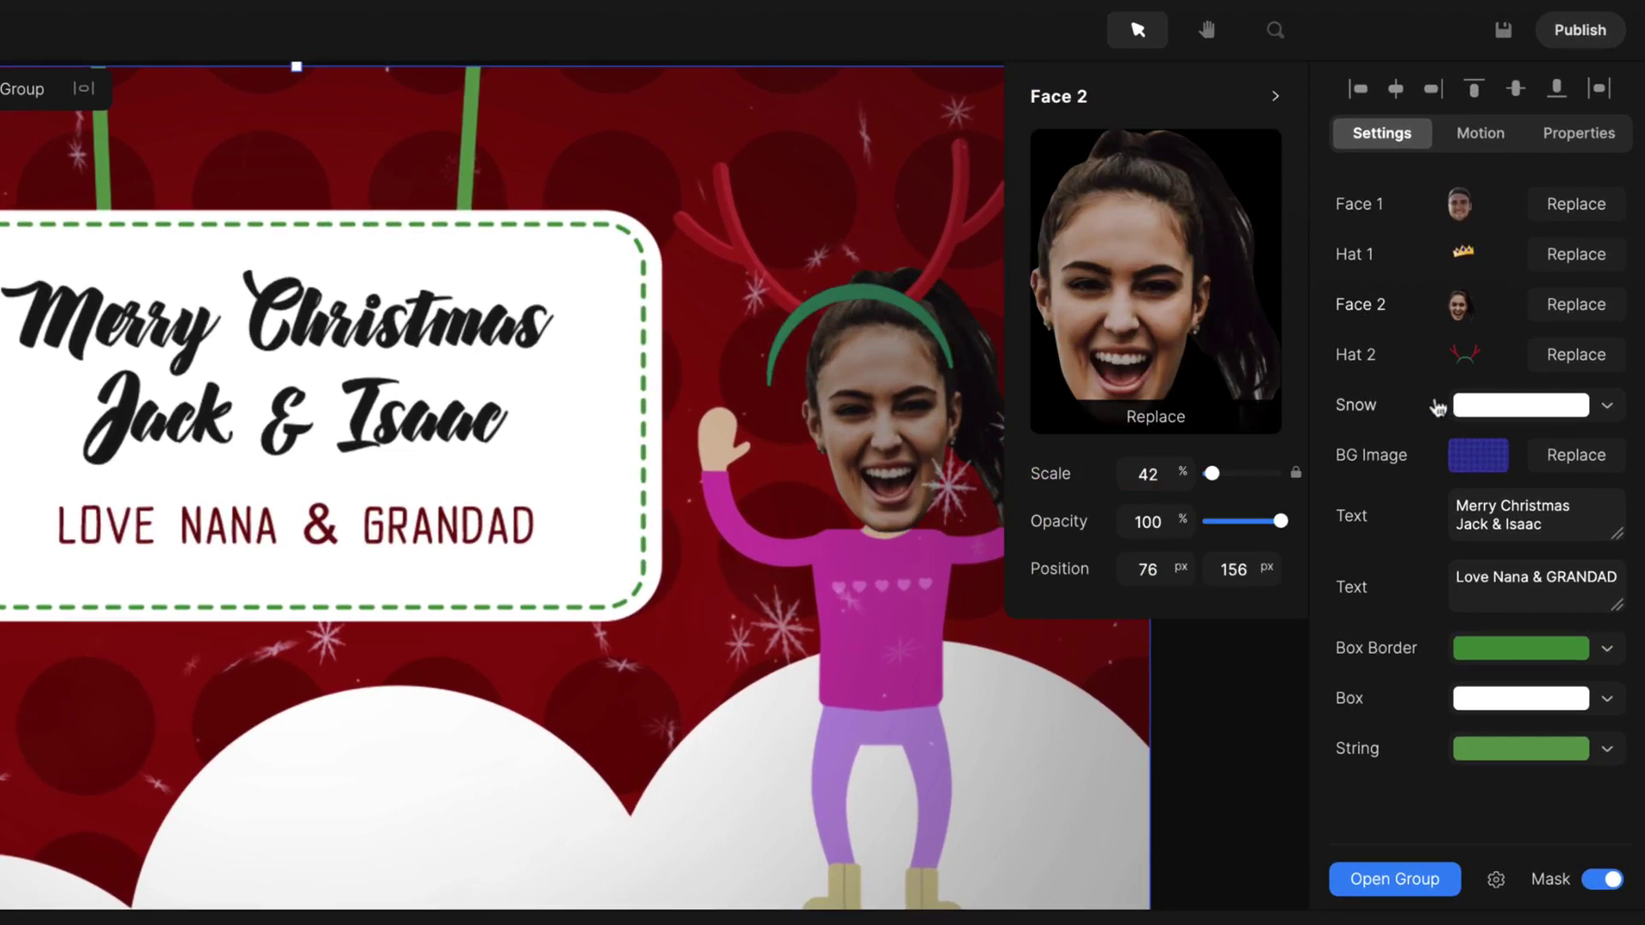
Shrink Hat 2's antlers to 18% and move them to 16, -133 px, then play the animation.
{"action": "left_click", "coordinate": [1366, 357]}
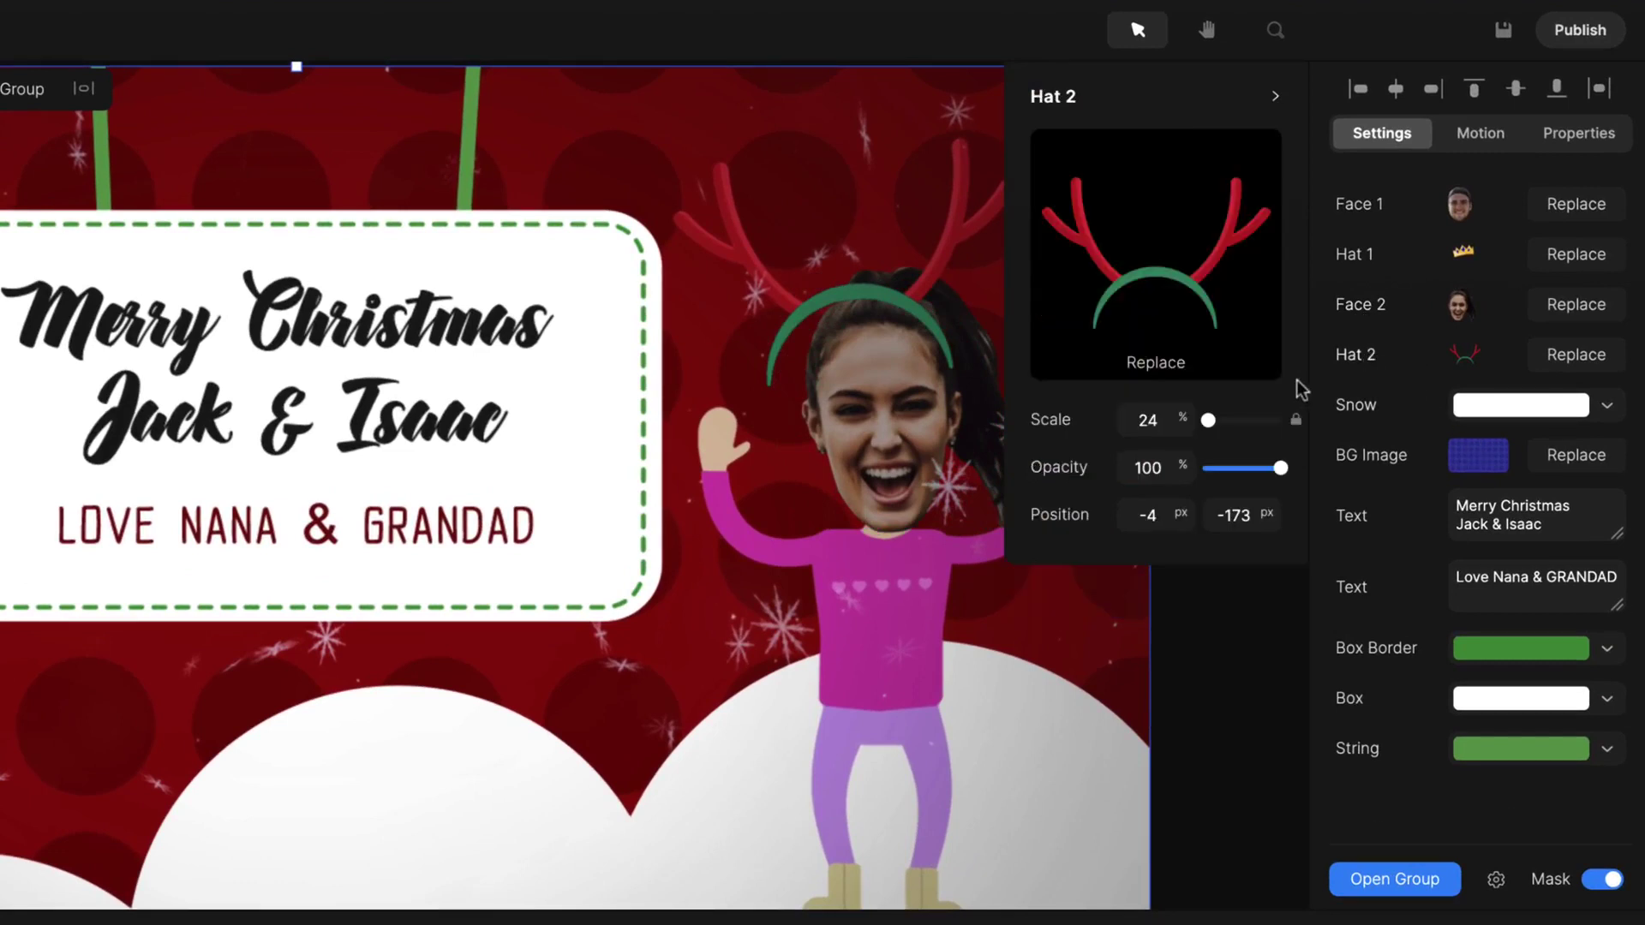
{"action": "left_click_drag", "start_coordinate": [1179, 516], "coordinate": [1183, 516]}
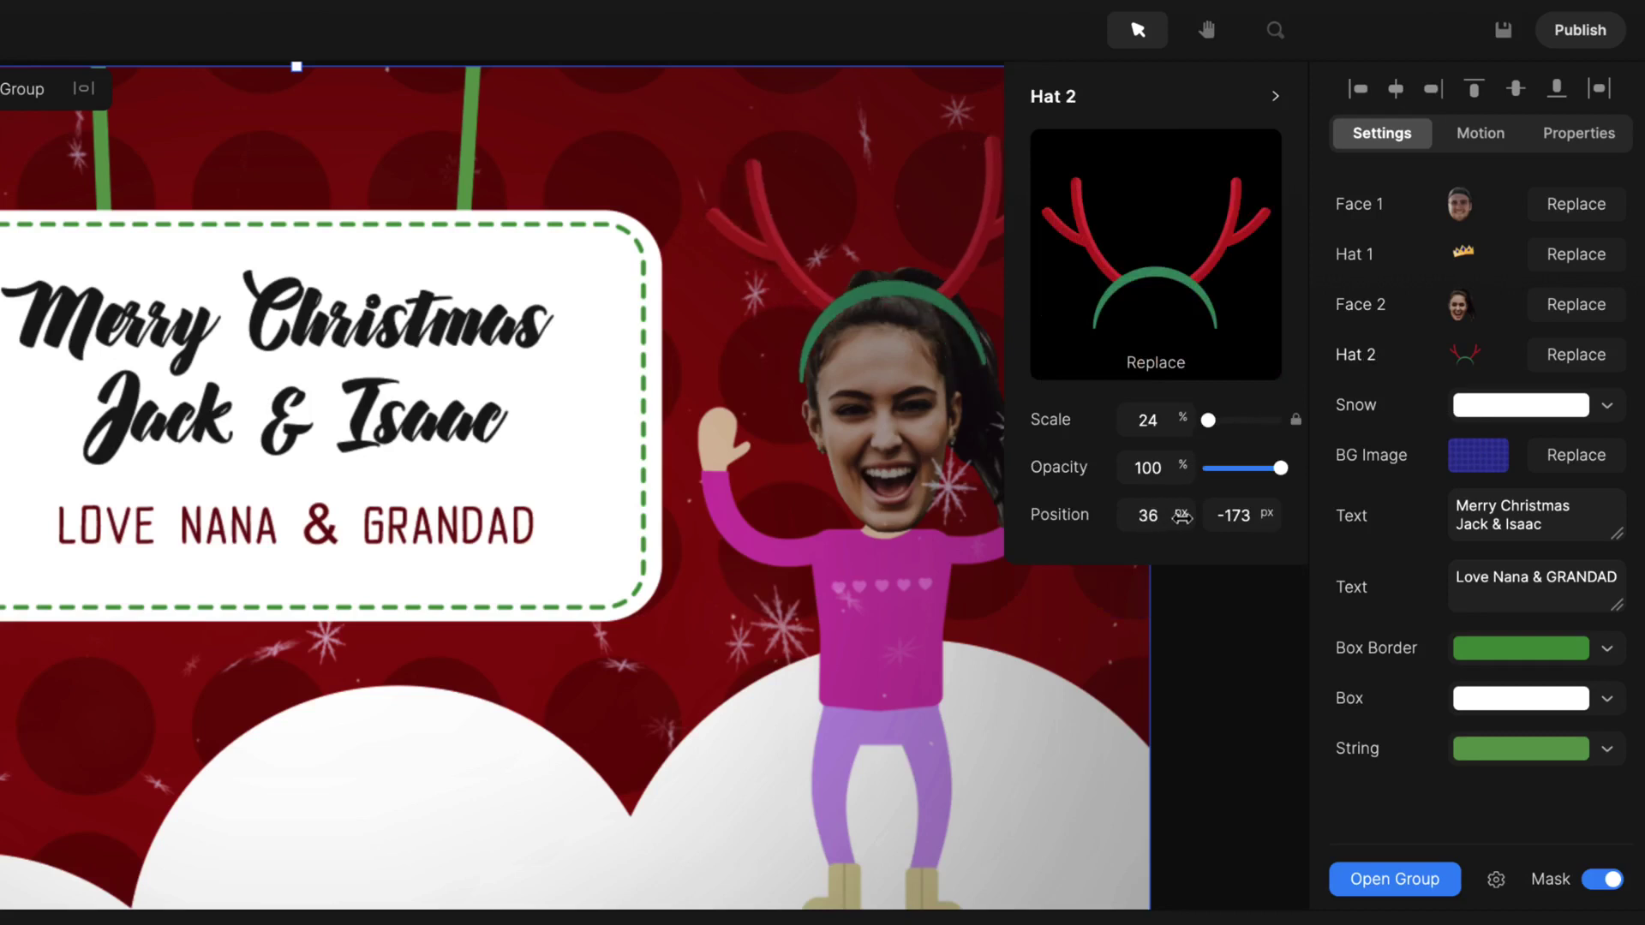
{"action": "left_click_drag", "start_coordinate": [1175, 422], "coordinate": [1165, 424]}
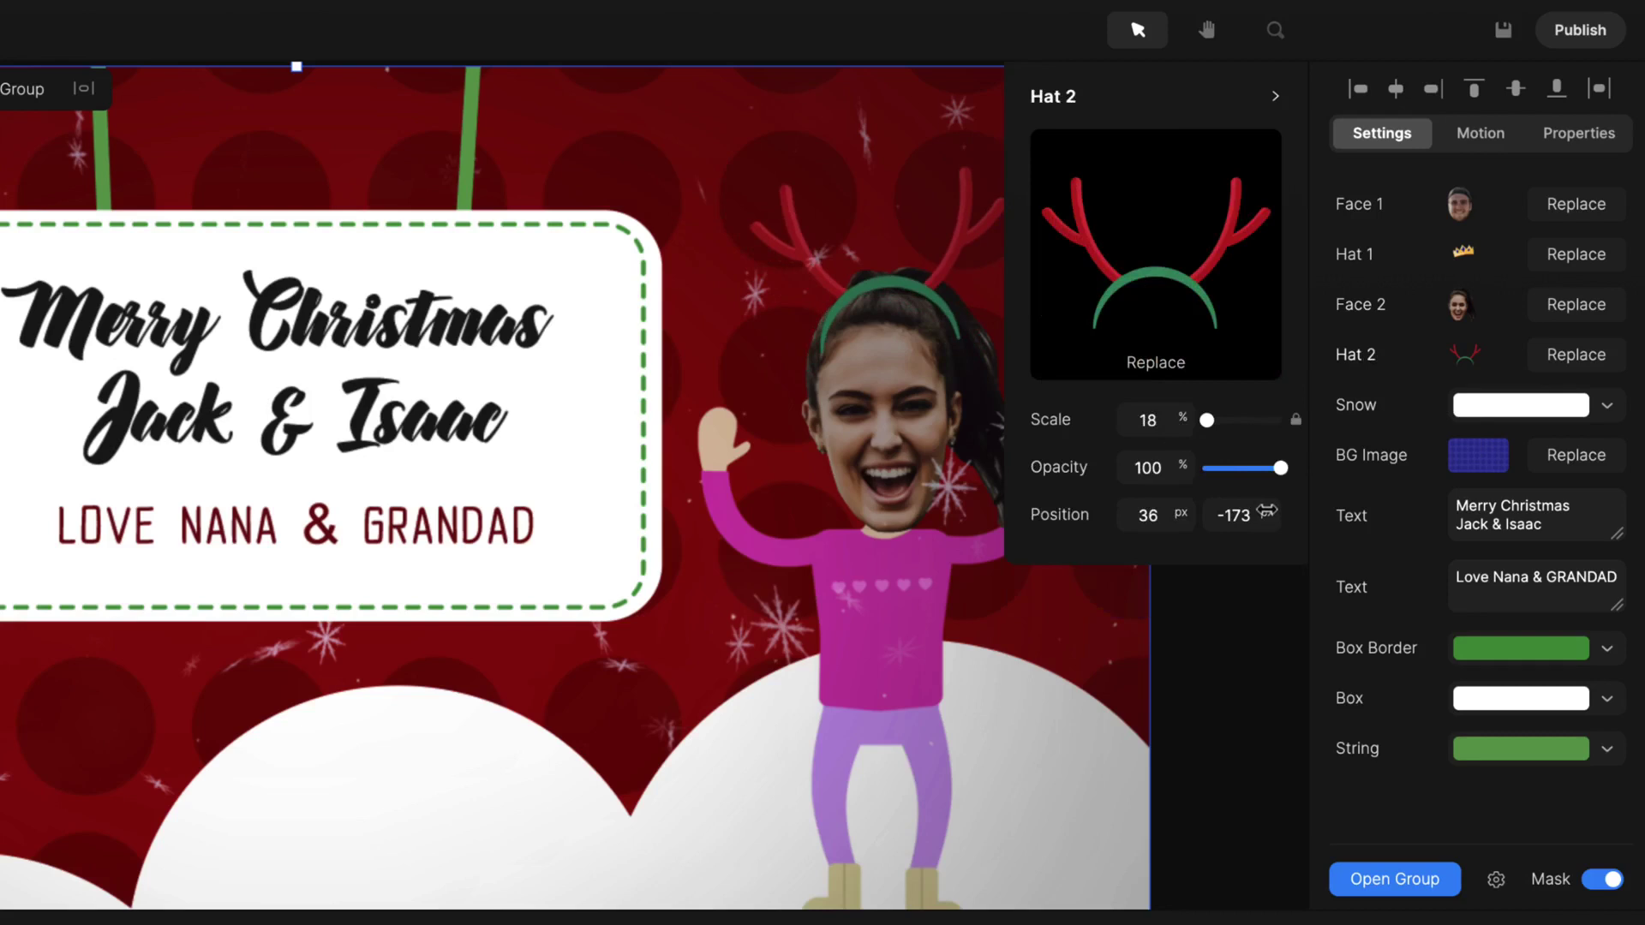
{"action": "left_click_drag", "start_coordinate": [1267, 512], "coordinate": [1181, 517]}
{"action": "key", "text": "space"}
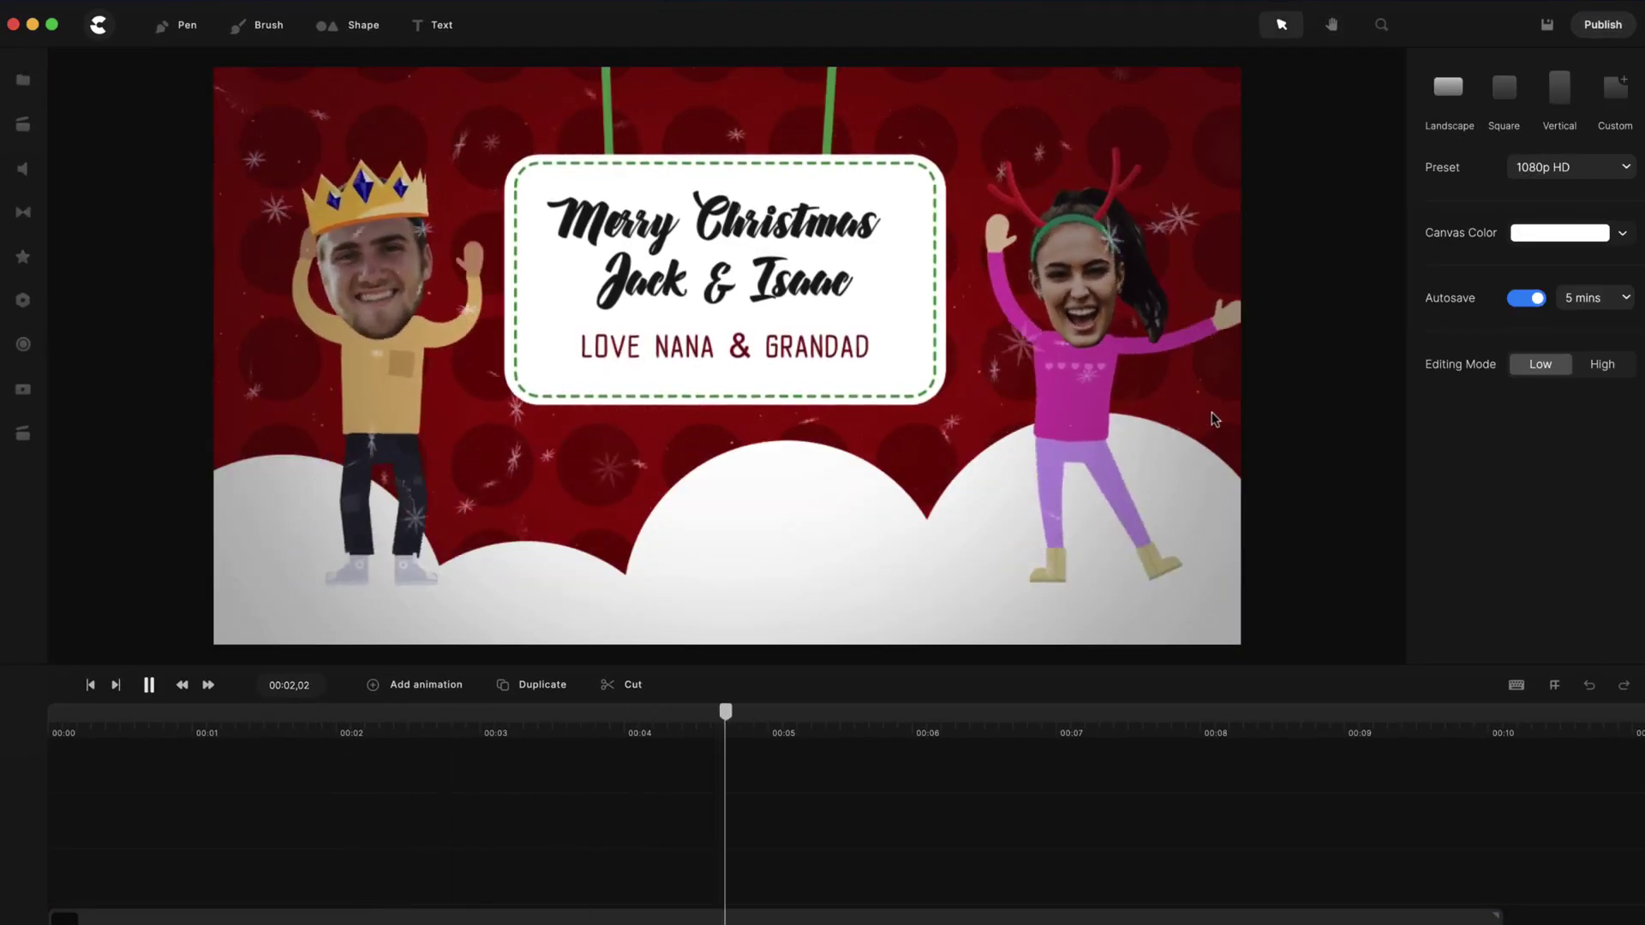
Stop the preview playback and select the whole card group.
{"action": "key", "text": "space"}
{"action": "left_click", "coordinate": [1140, 364]}
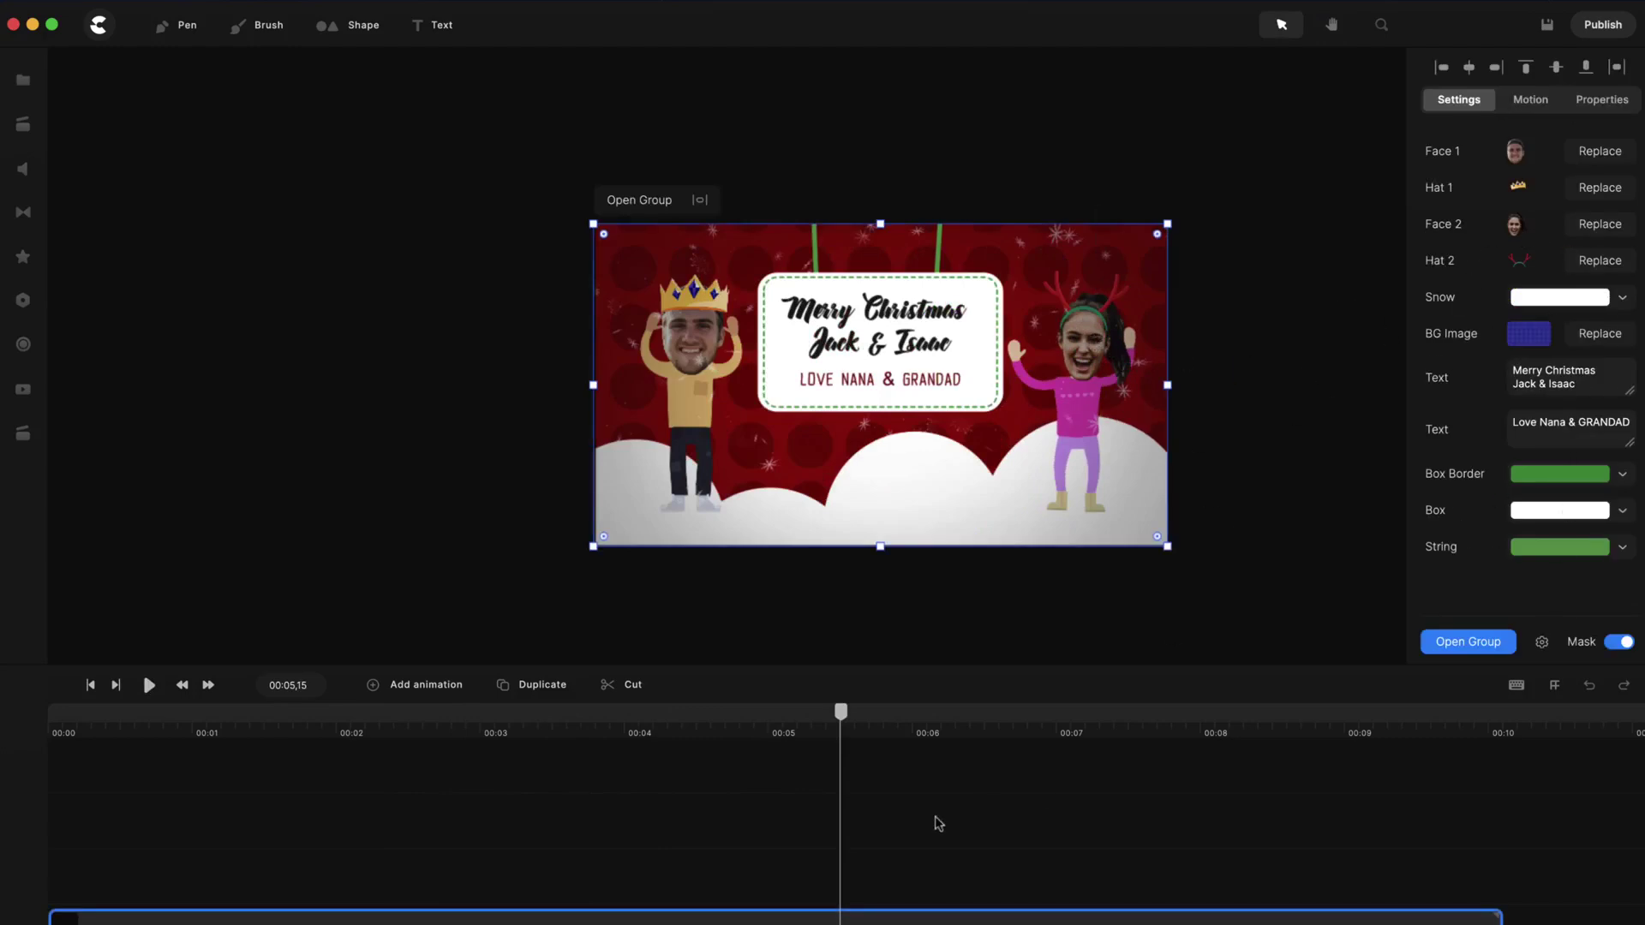
Enter the card group and remove its excess empty timeline tracks.
{"action": "double_click", "coordinate": [861, 329]}
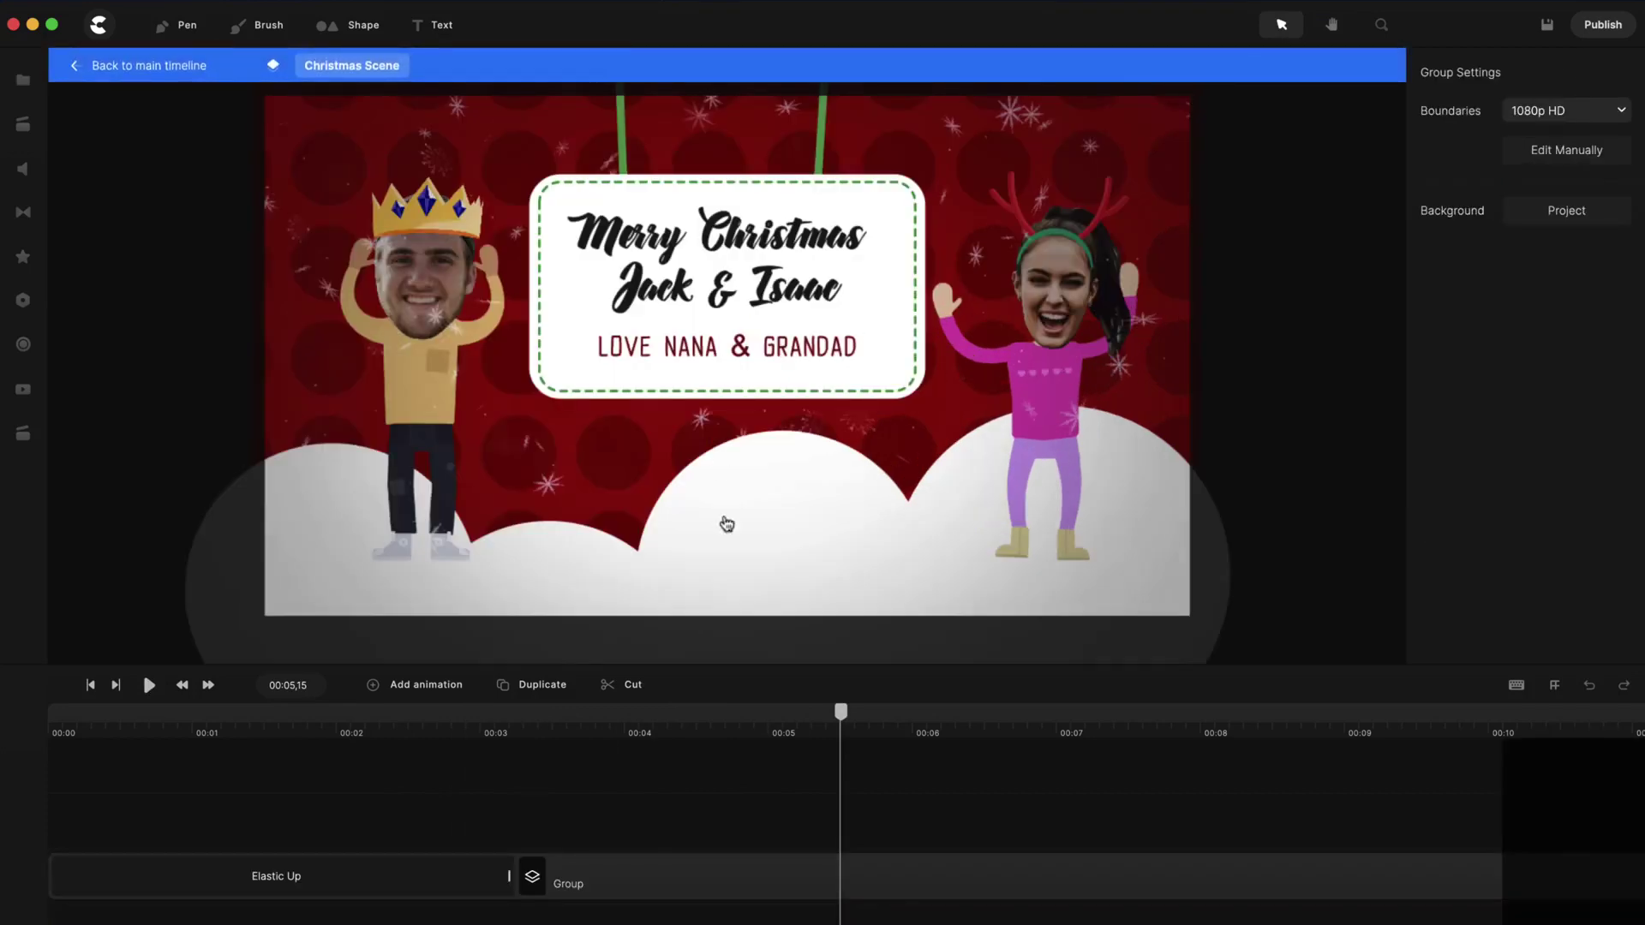
{"action": "right_click", "coordinate": [719, 819]}
{"action": "left_click", "coordinate": [750, 795]}
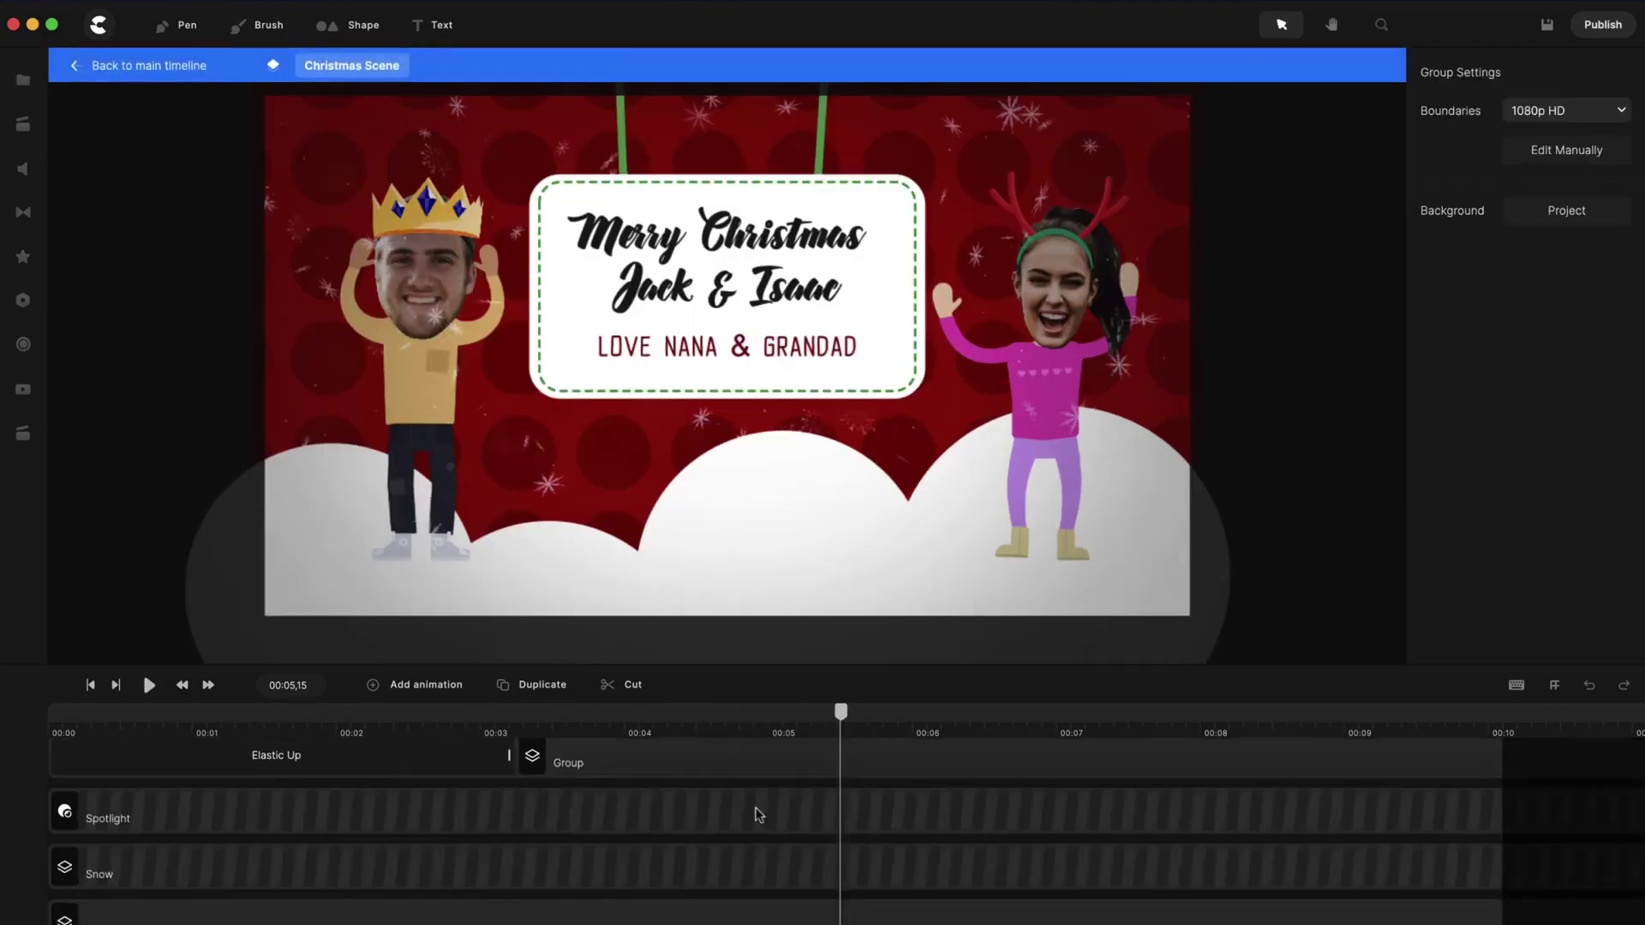
{"action": "scroll", "coordinate": [599, 831], "scroll_direction": "down", "scroll_amount": 2}
Drill into the girl dancer's group and head to select her antler hat layer.
{"action": "left_click", "coordinate": [551, 844]}
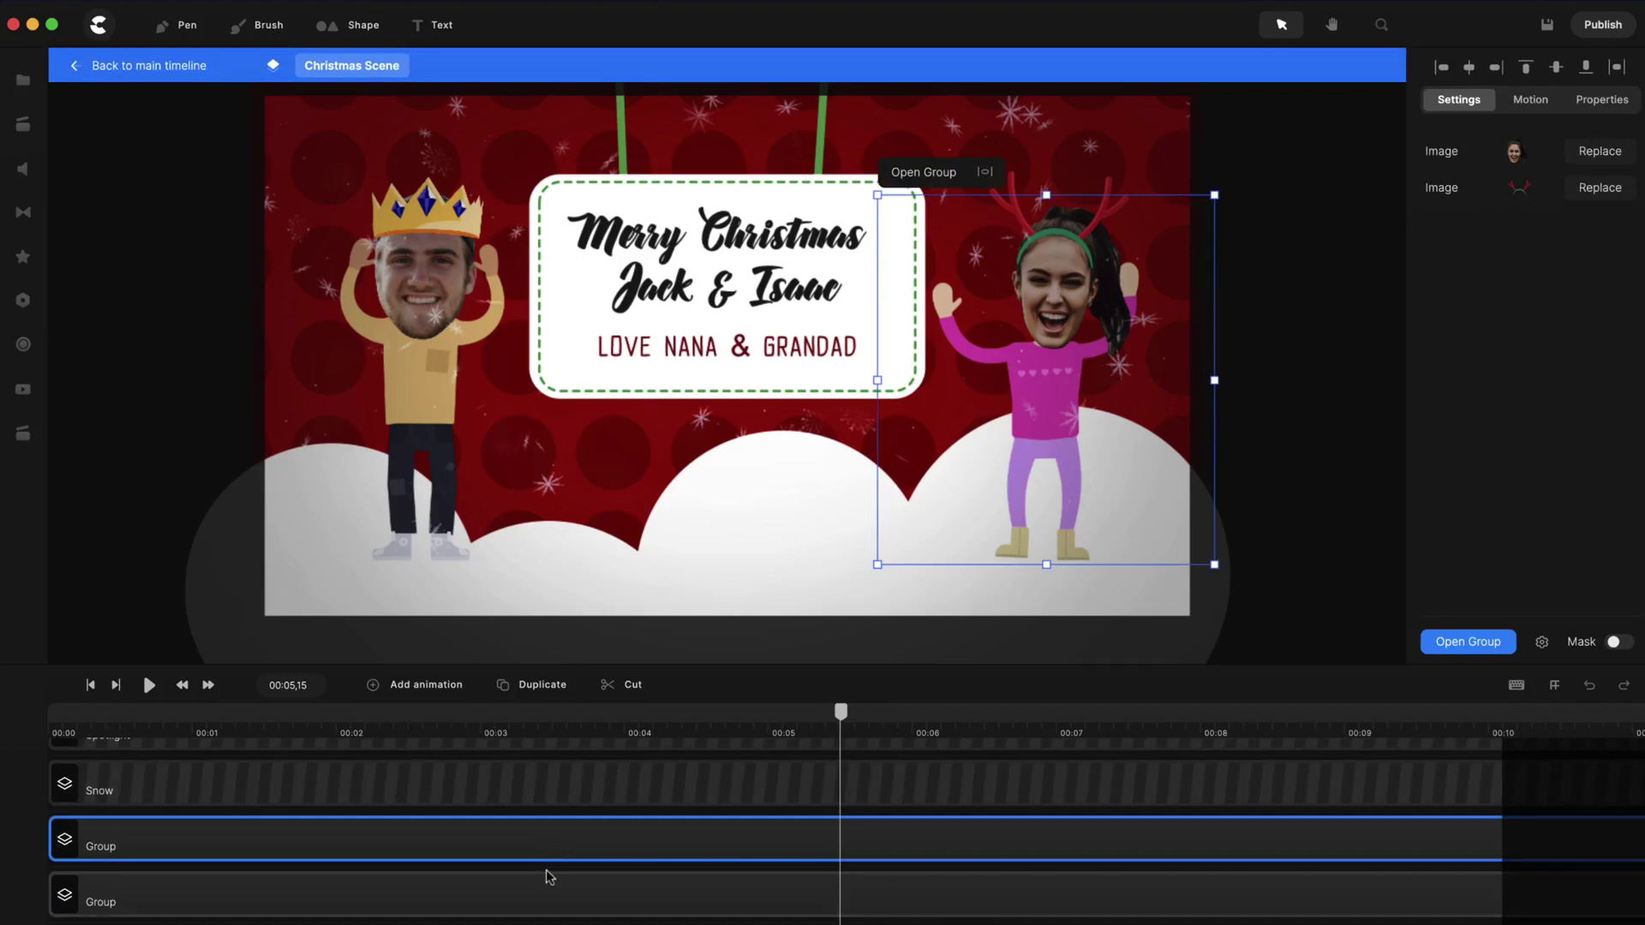
{"action": "left_click", "coordinate": [558, 907]}
{"action": "left_click", "coordinate": [1106, 323]}
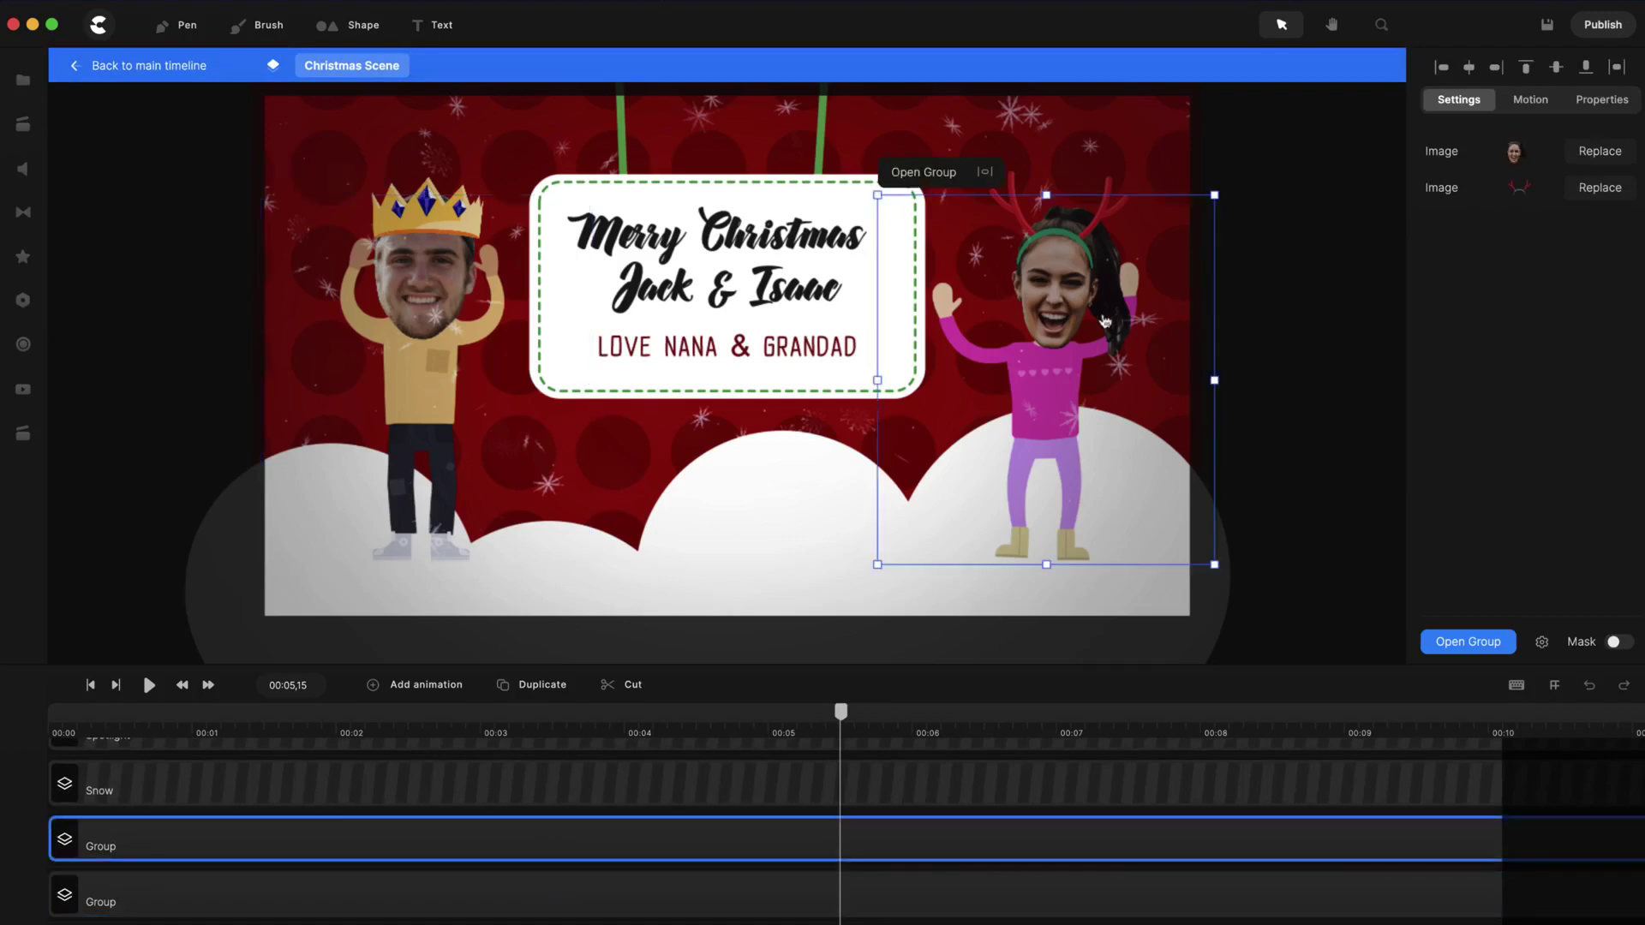
{"action": "double_click", "coordinate": [1091, 284]}
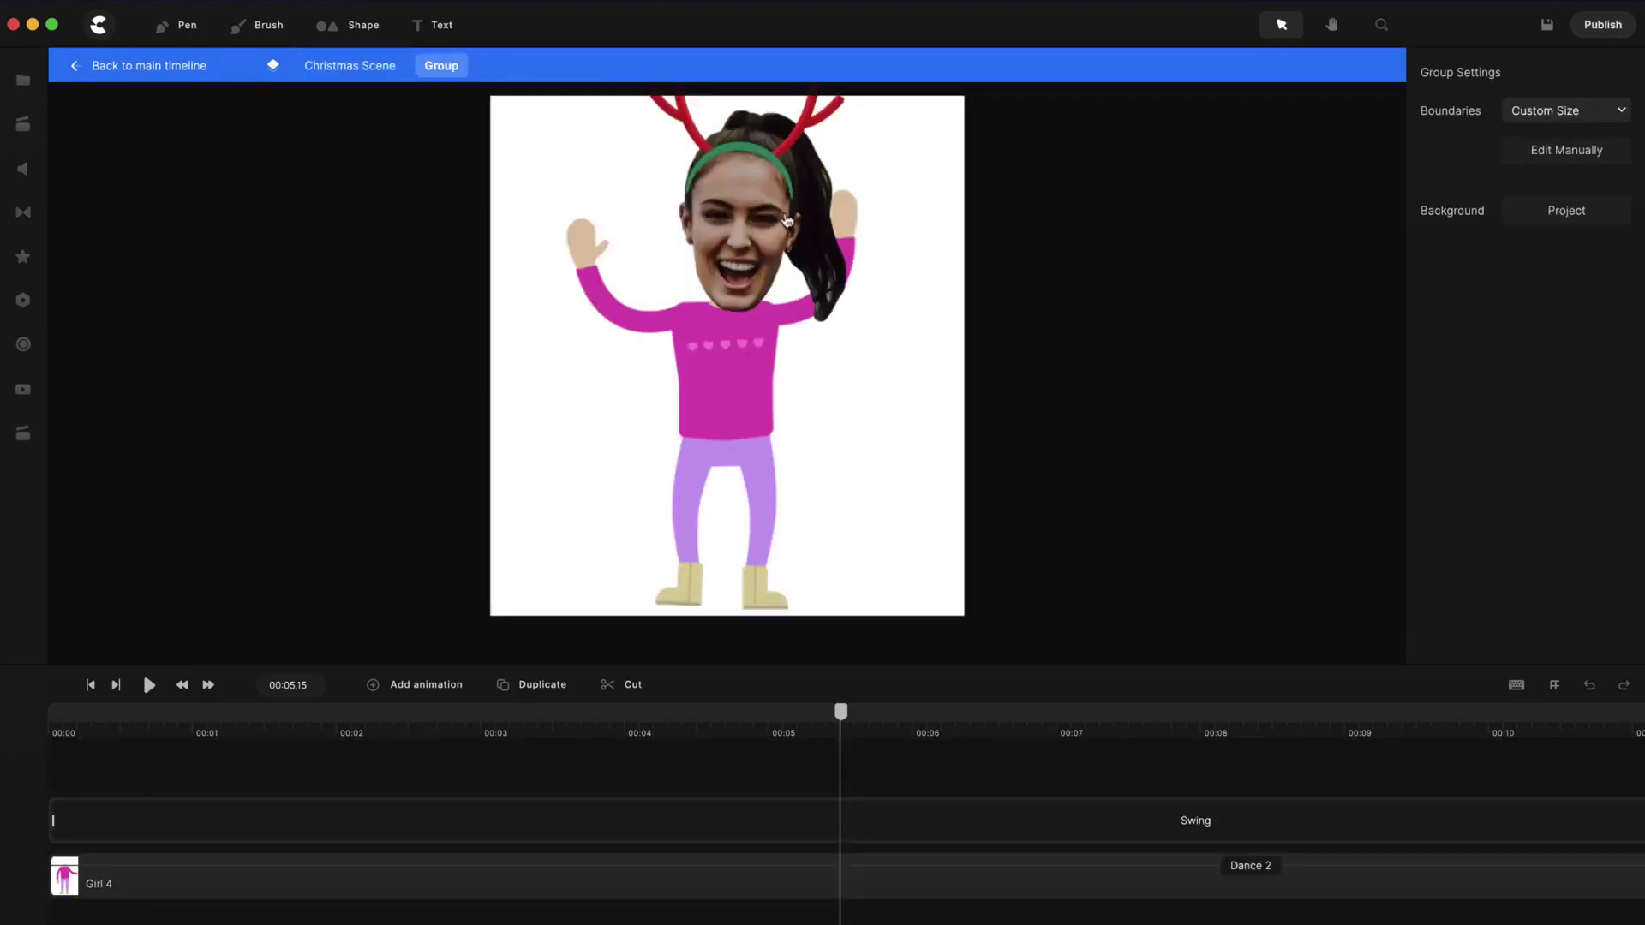
{"action": "left_click", "coordinate": [780, 218]}
{"action": "double_click", "coordinate": [724, 199]}
{"action": "left_click", "coordinate": [831, 210]}
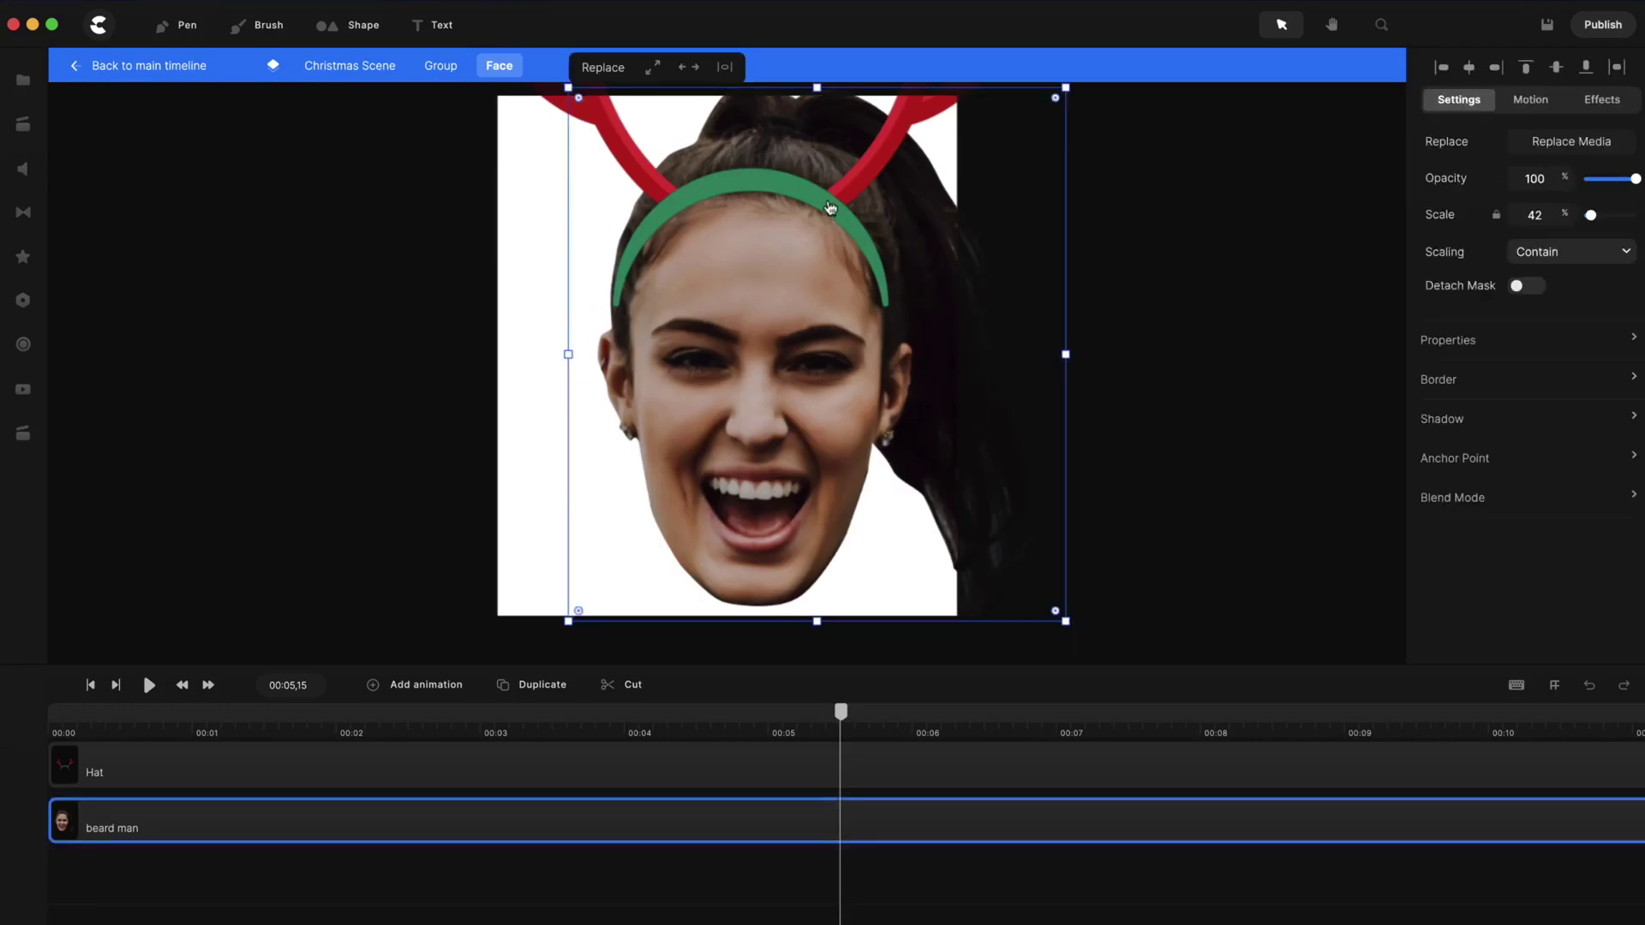
Replace the girl's antlers with the blue striped party hat from the Props media.
{"action": "left_click", "coordinate": [1577, 142]}
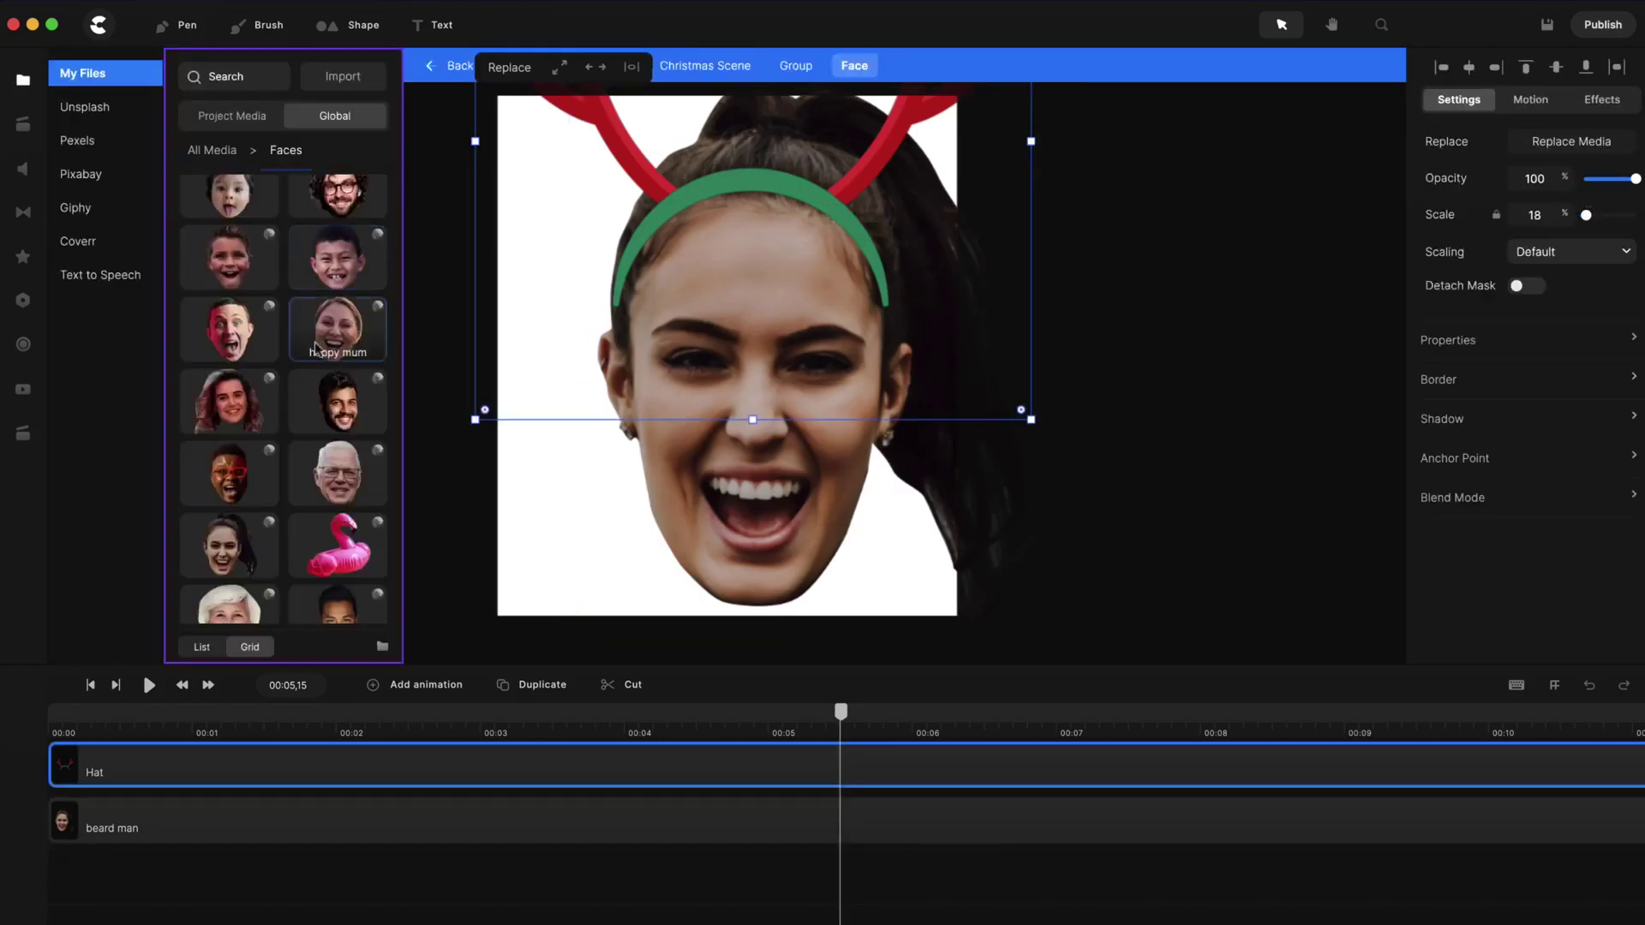
{"action": "left_click", "coordinate": [229, 150]}
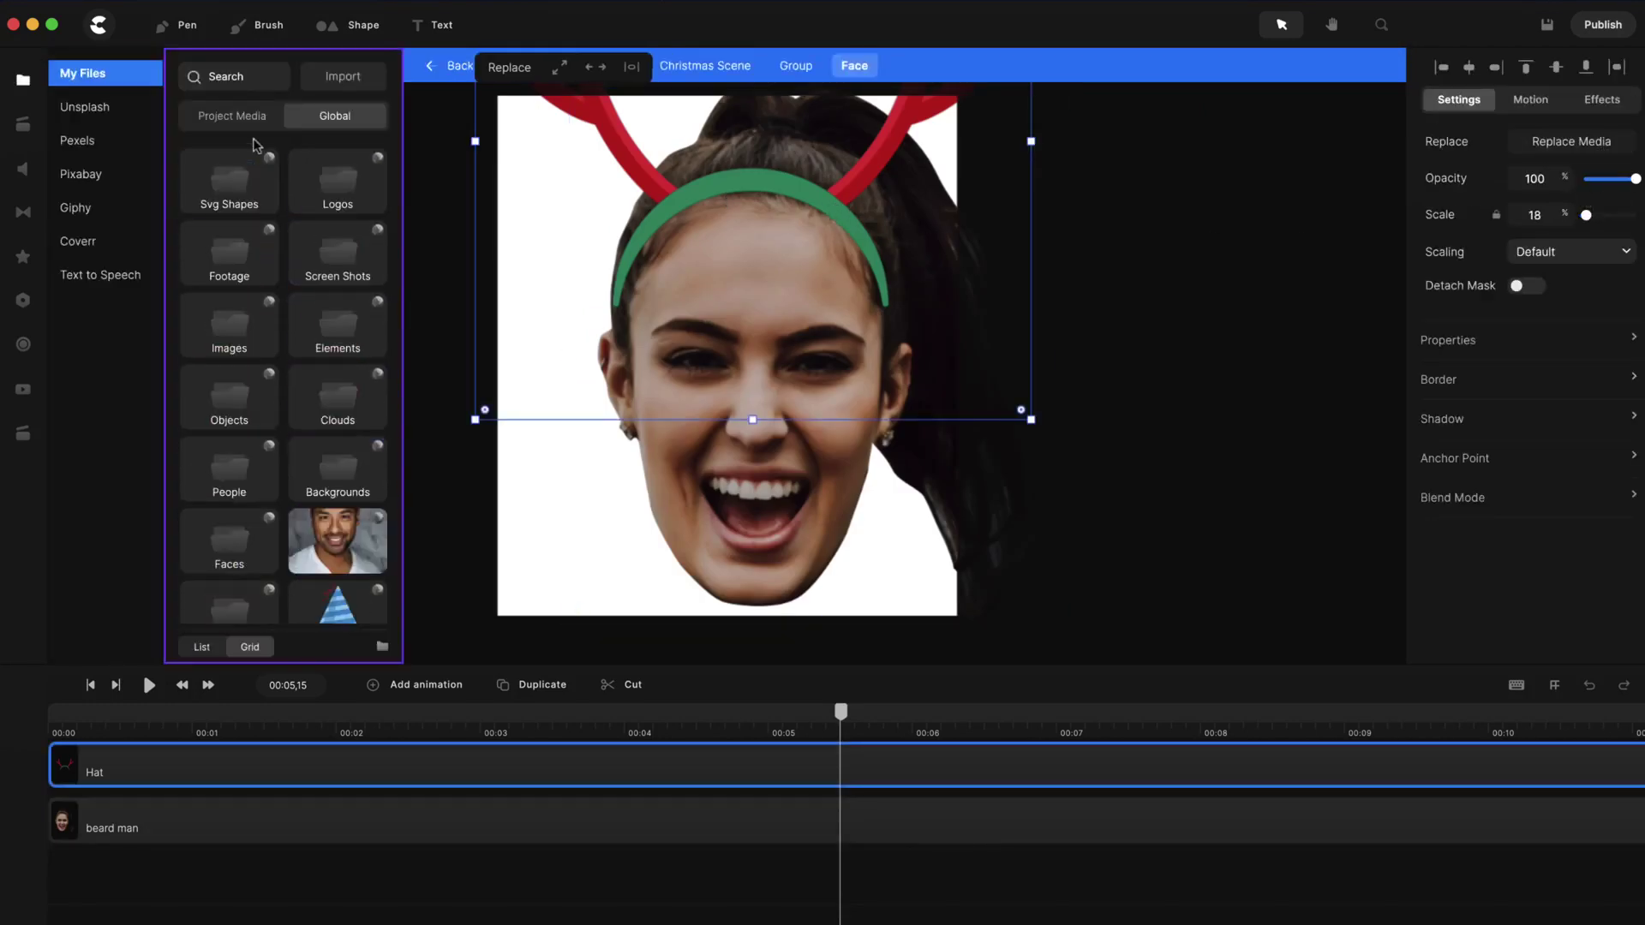
{"action": "left_click", "coordinate": [228, 533]}
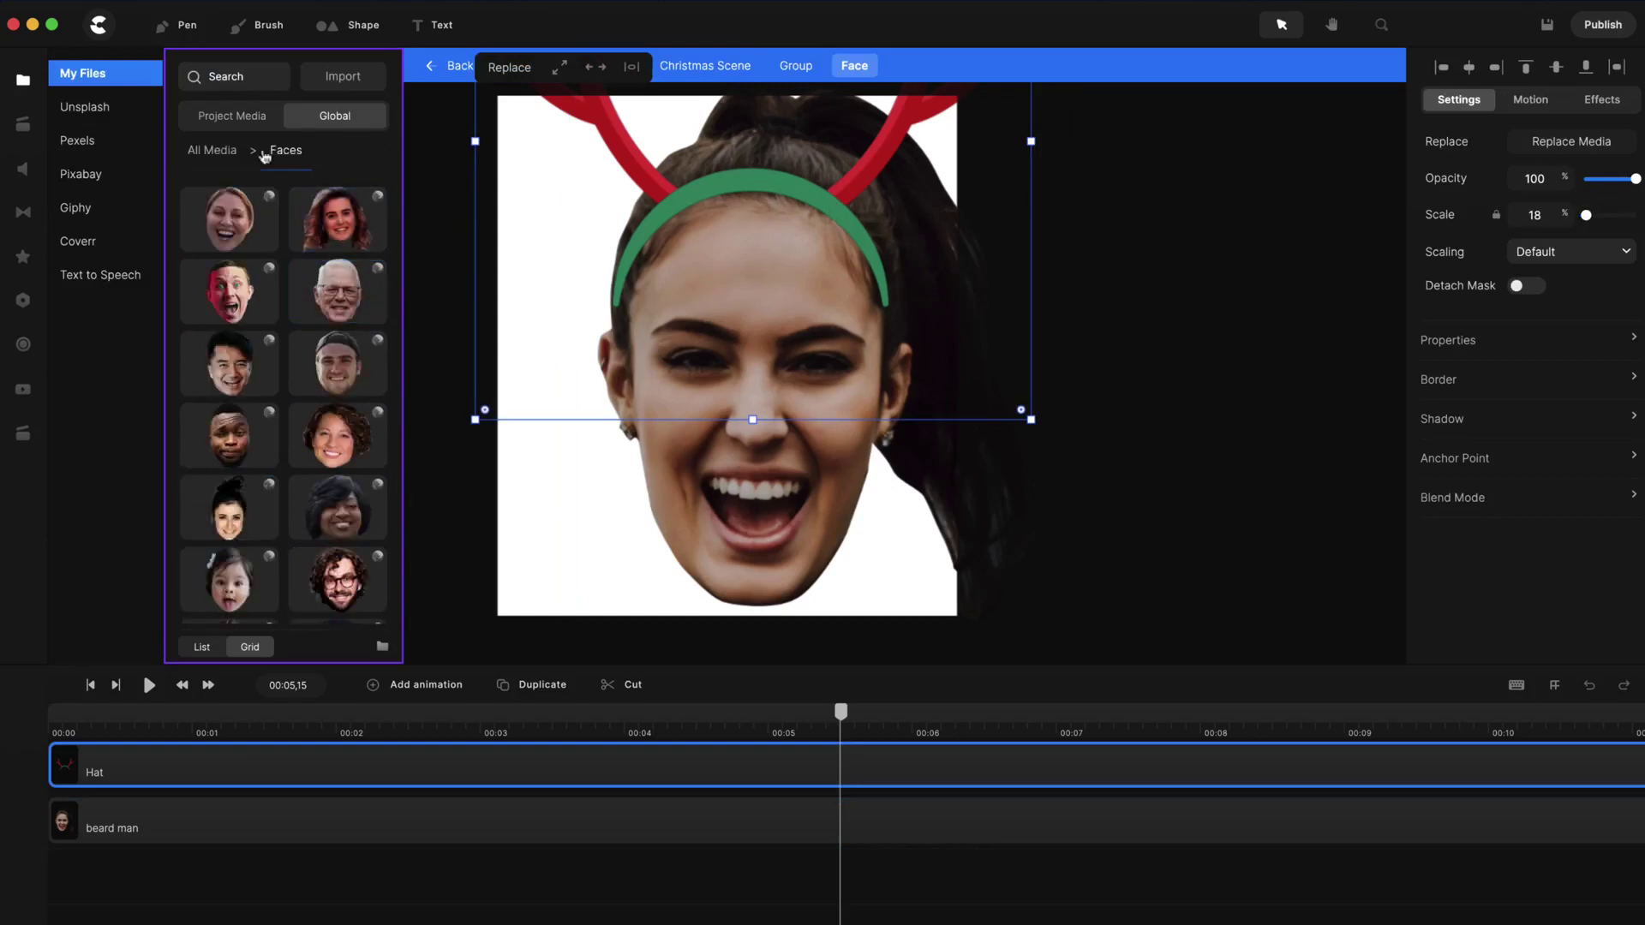
{"action": "left_click", "coordinate": [243, 152]}
{"action": "scroll", "coordinate": [242, 257], "scroll_direction": "down", "scroll_amount": 3}
{"action": "left_click", "coordinate": [229, 497]}
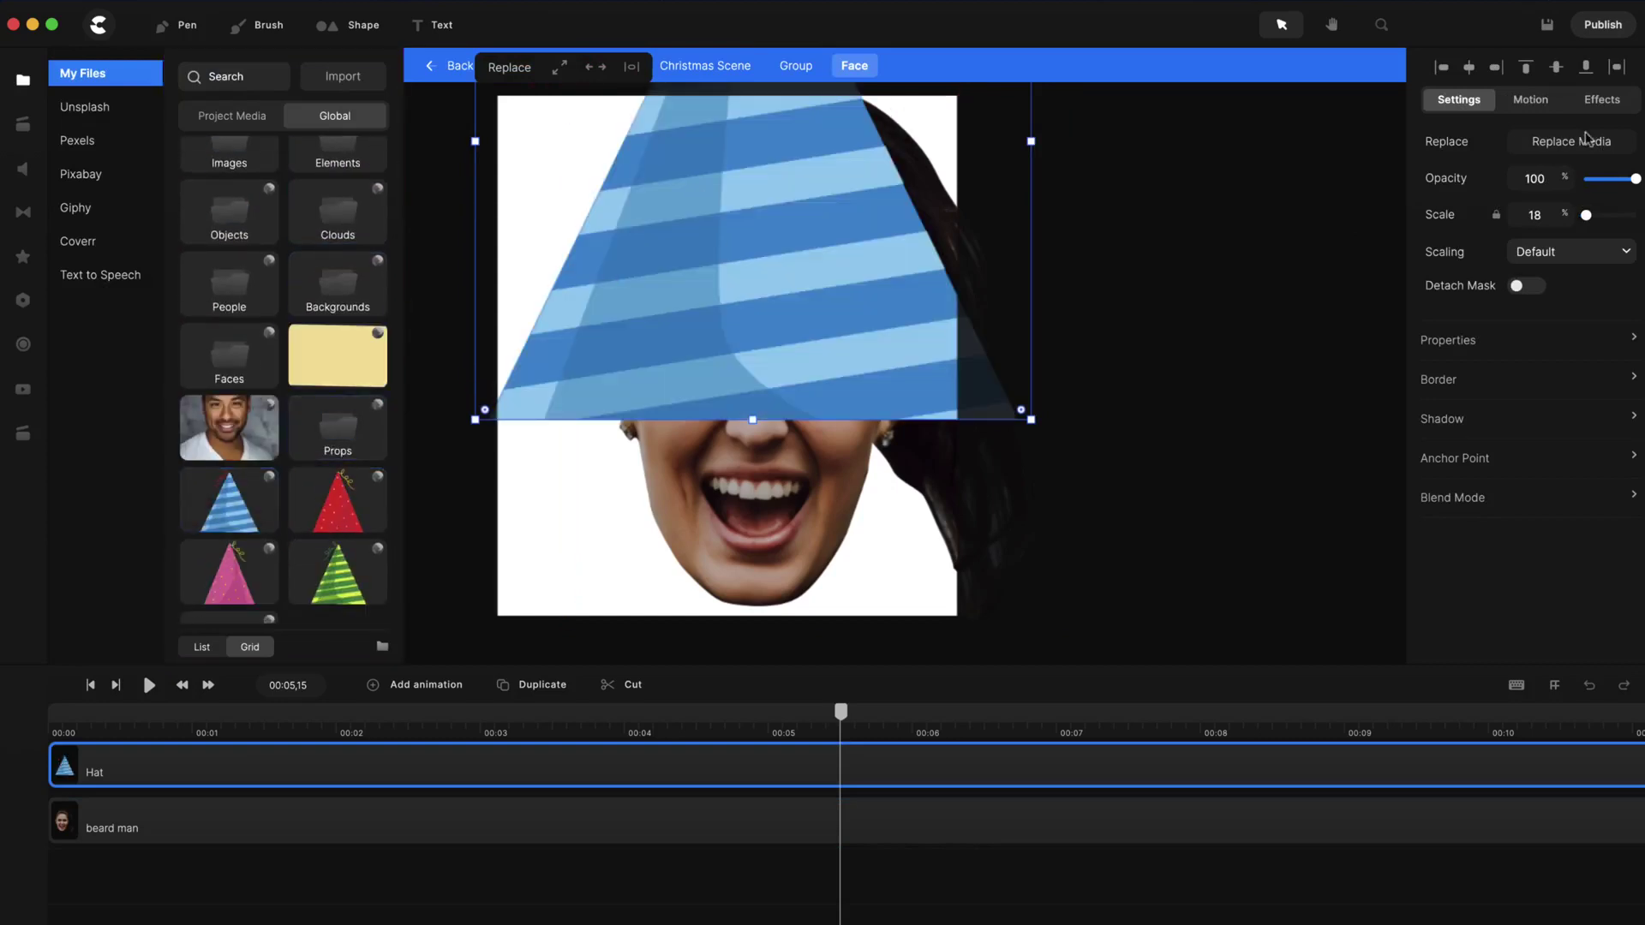
Shrink the party hat to 9% and raise it onto her head, then return to the main timeline.
{"action": "left_click_drag", "start_coordinate": [1561, 214], "coordinate": [1555, 216]}
{"action": "left_click_drag", "start_coordinate": [766, 227], "coordinate": [779, 206]}
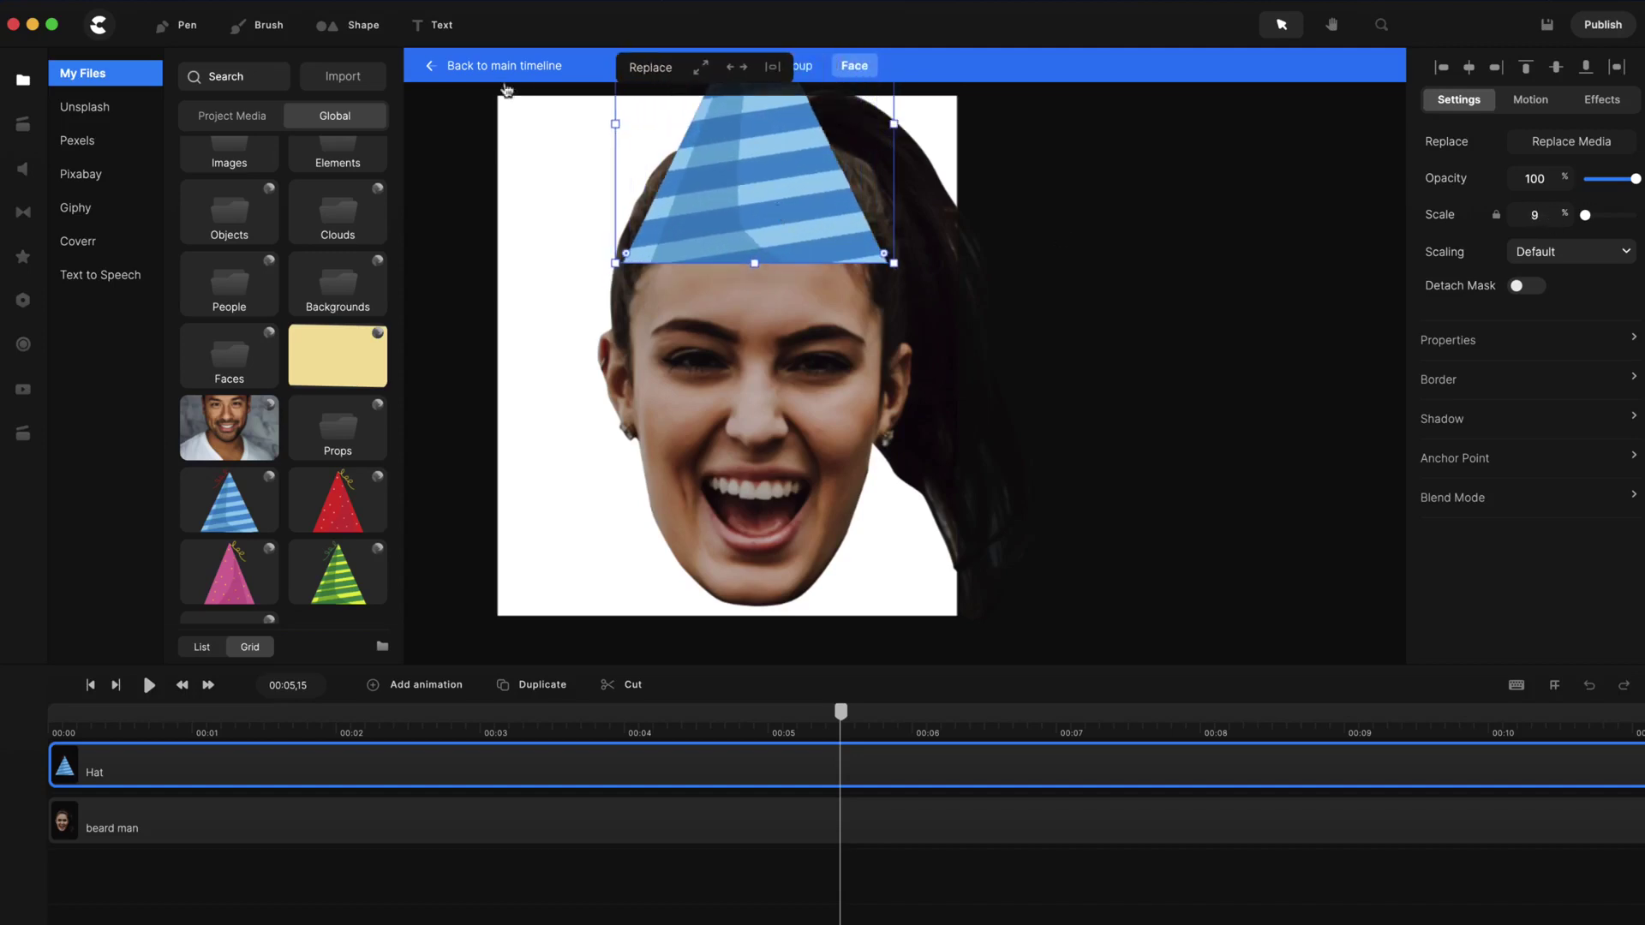
{"action": "left_click", "coordinate": [504, 69]}
Rewind the card to 00:00 and play it to preview the crowned and party-hatted dancers.
{"action": "left_click_drag", "start_coordinate": [842, 711], "coordinate": [60, 711]}
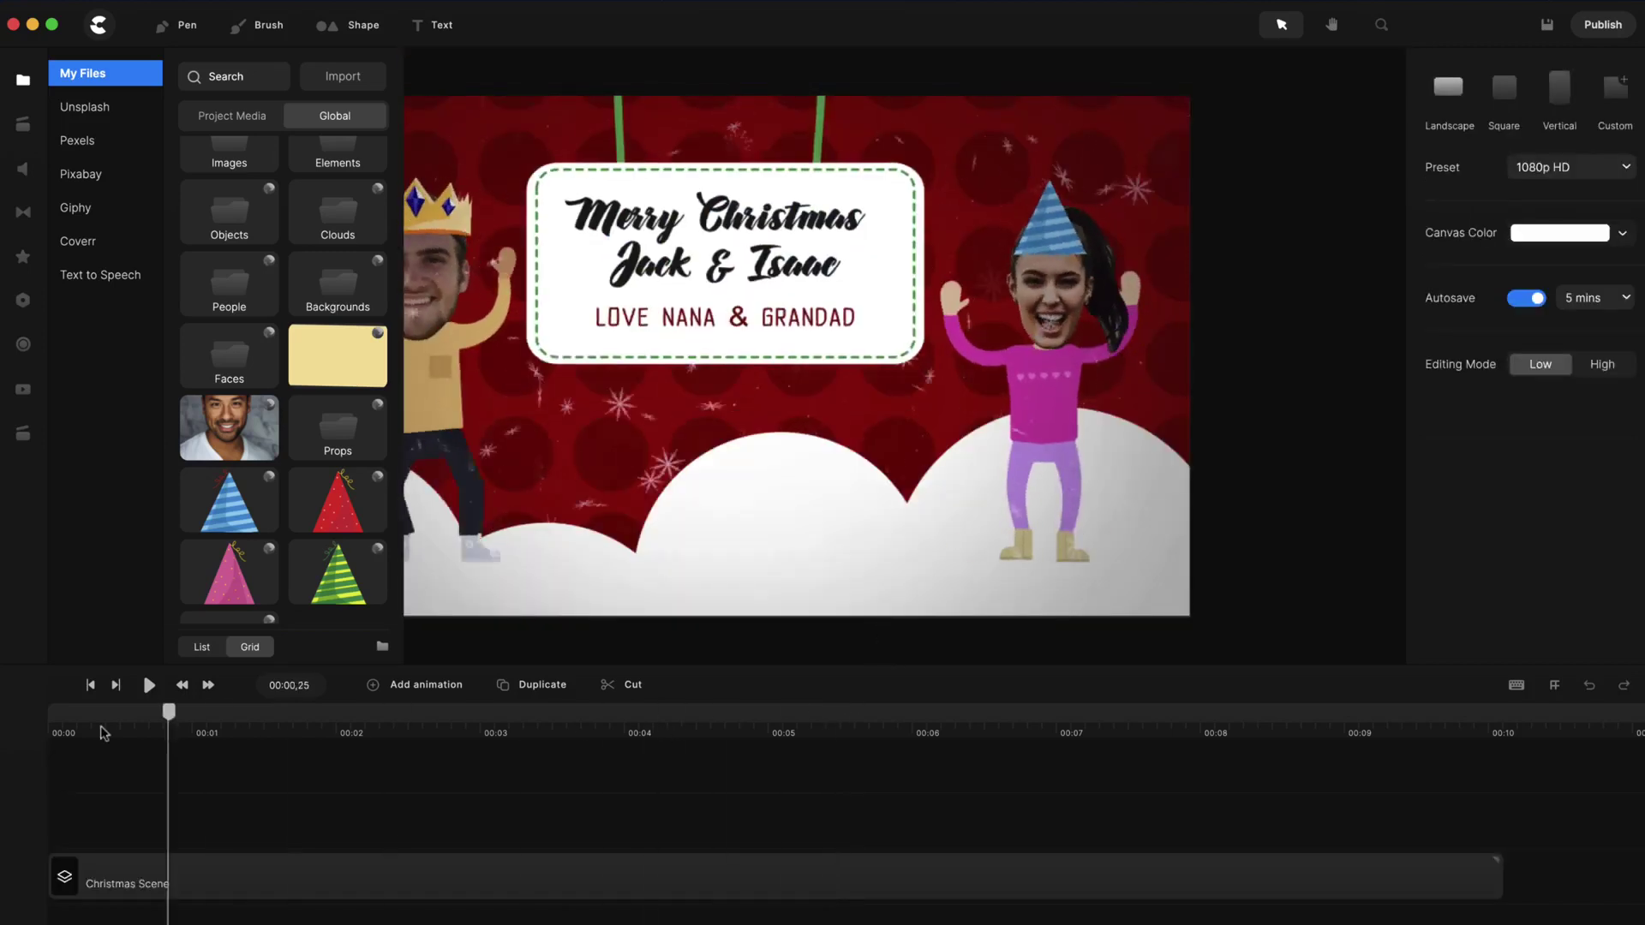
{"action": "key", "text": "space"}
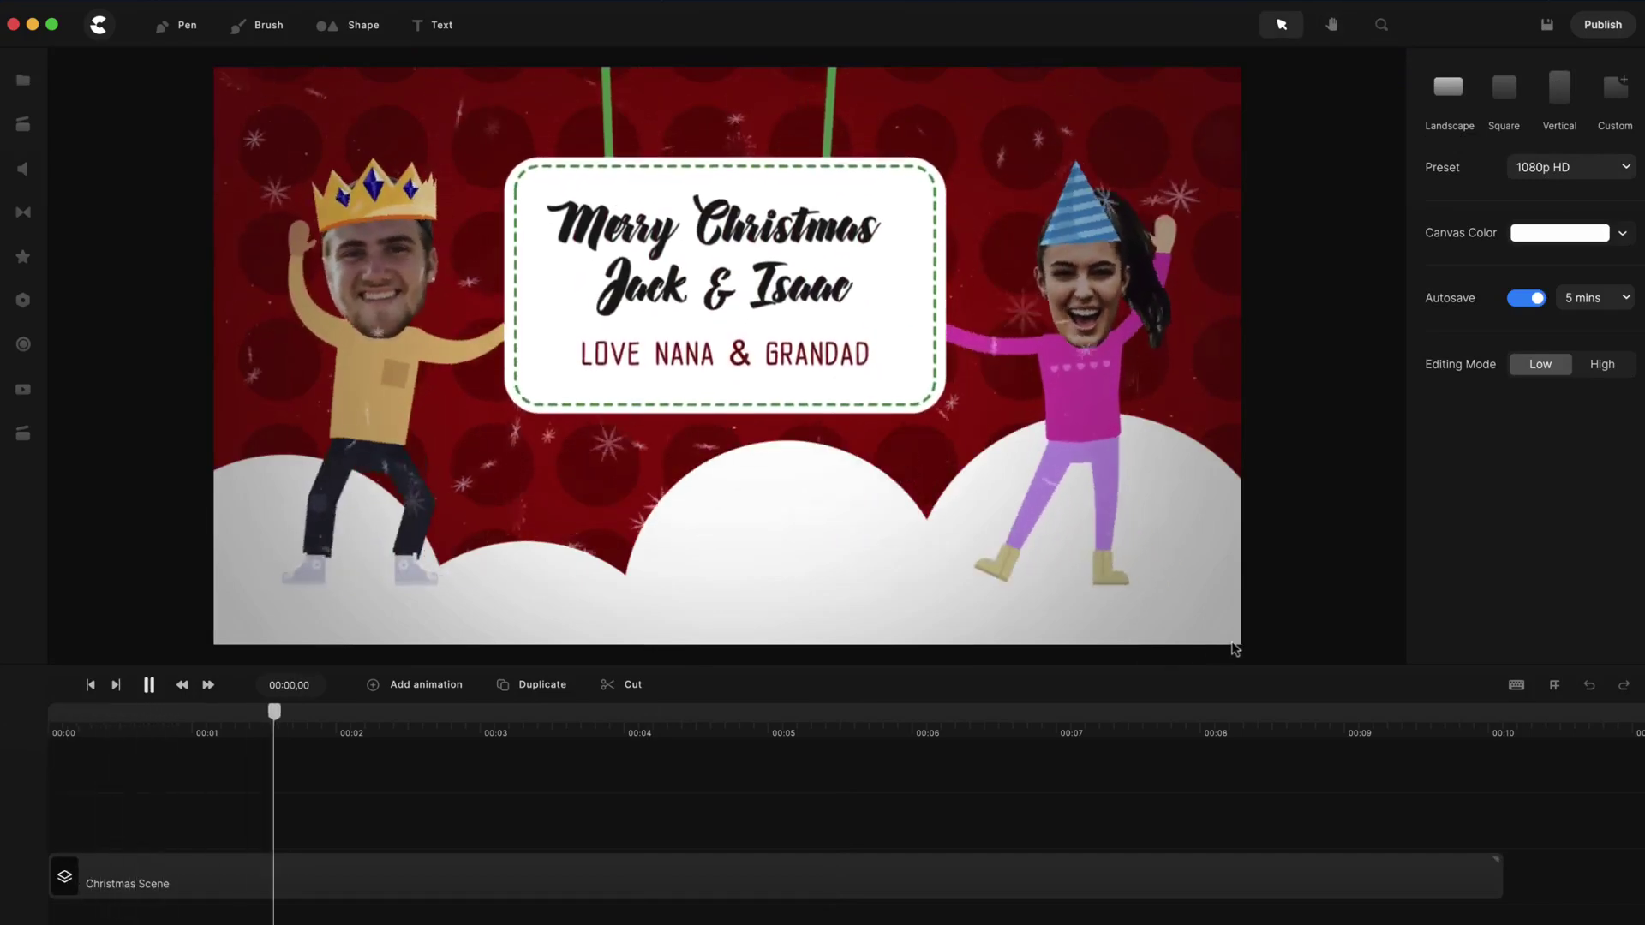